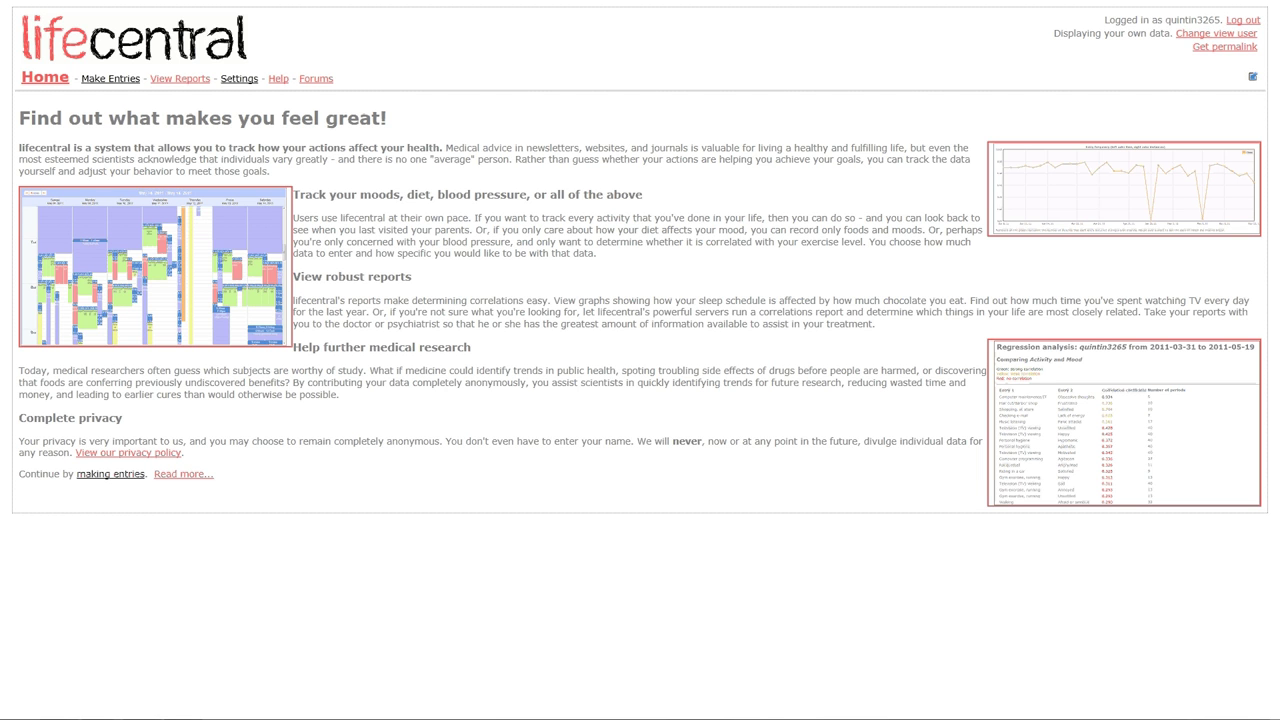
Open the entry calendar at the week of May 29 to Jun 04, 2011
click(110, 78)
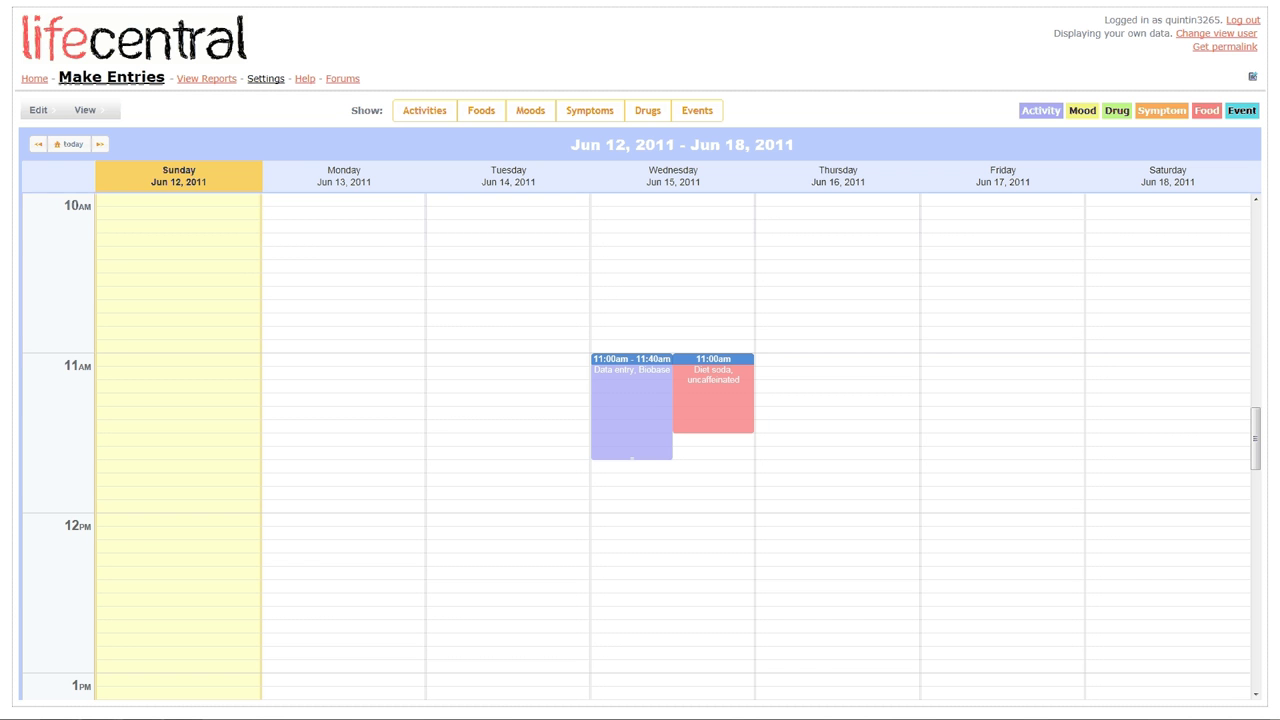
click(38, 144)
click(38, 144)
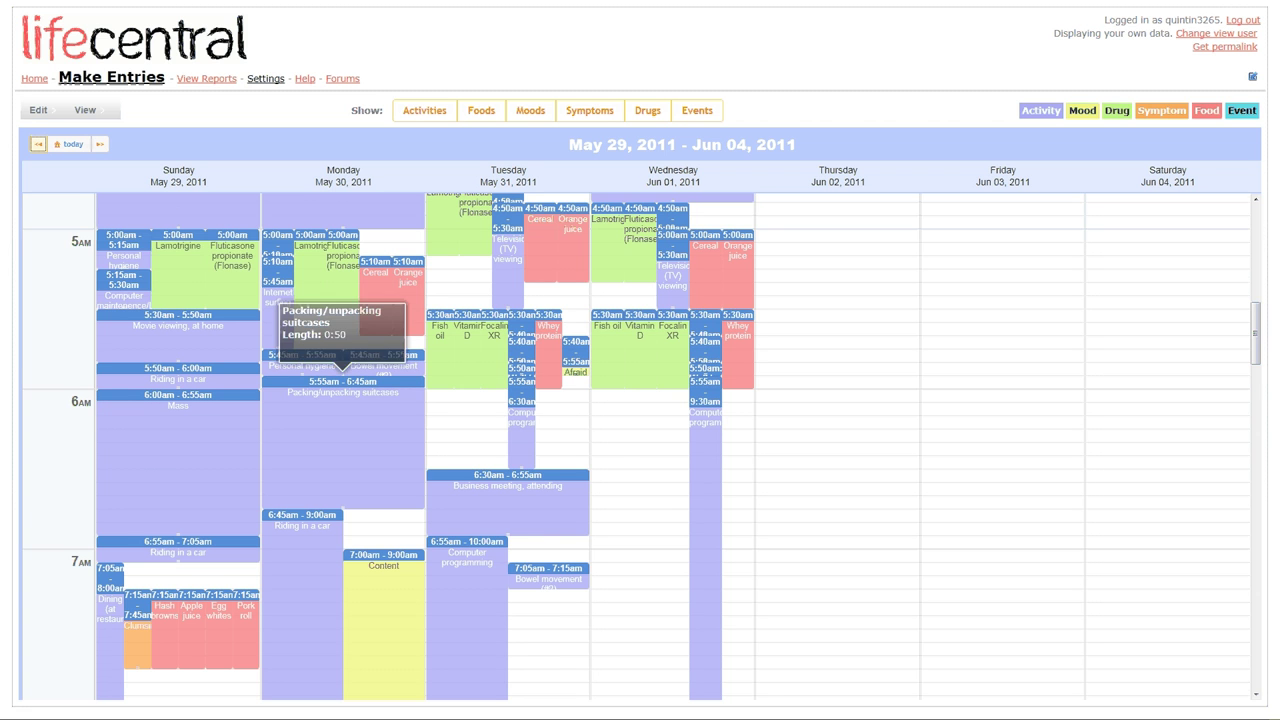
Move Tuesday's 6:30am "Business meeting, attending" entry to Thursday, Jun 02, starting at 7:55am
scroll(340, 340, down, 3)
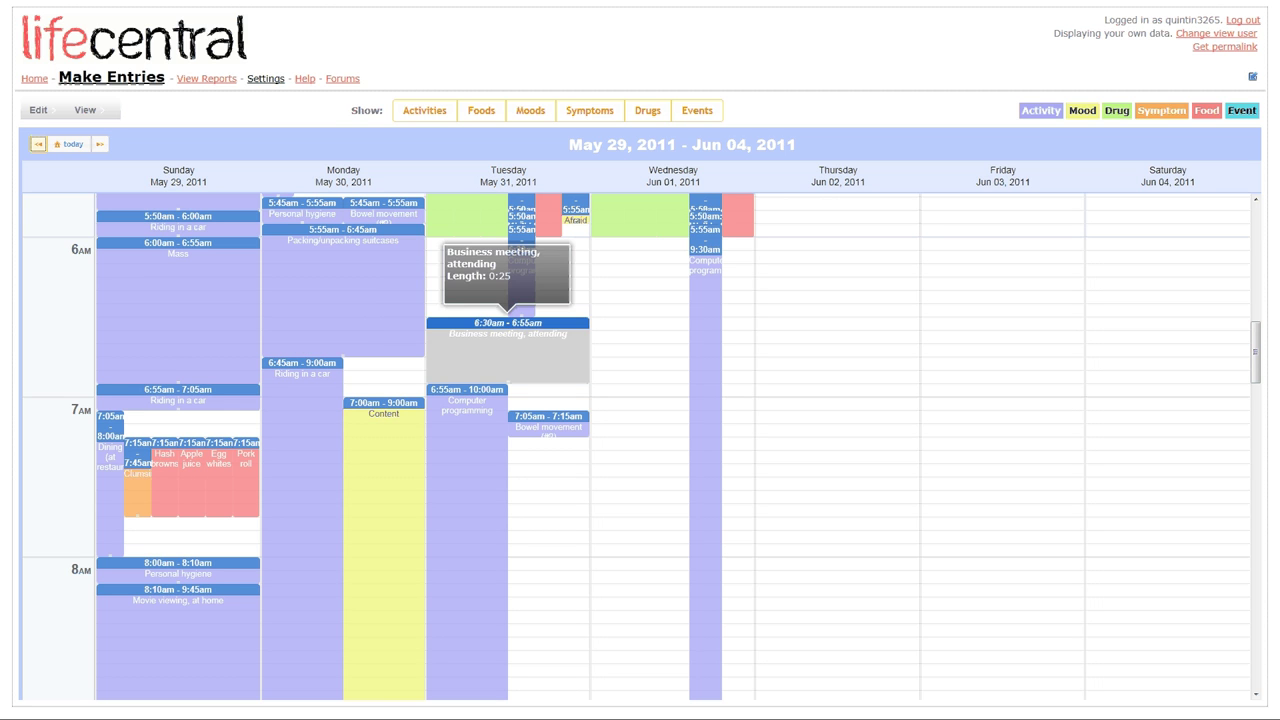
drag(508, 350, 838, 578)
scroll(838, 500, down, 1)
scroll(640, 450, down, 1)
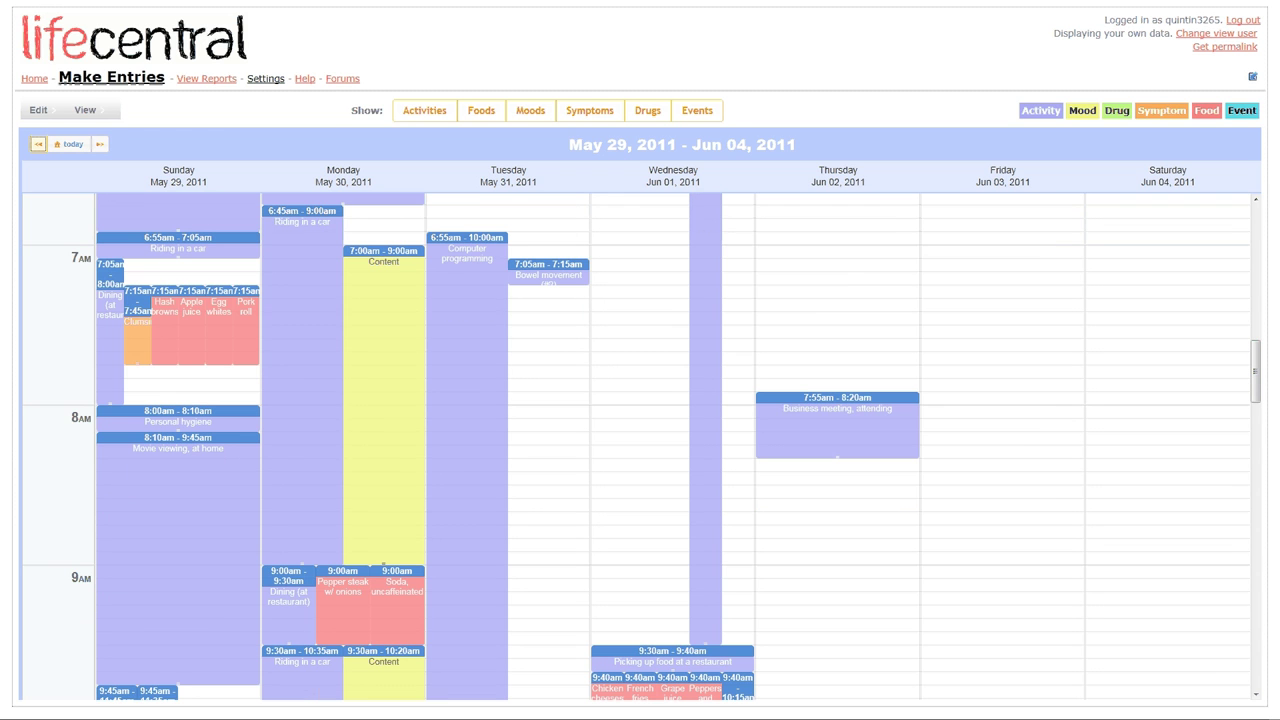
Add a Sleep activity on Thursday, Jun 02, starting at 7:20am and extend it to end at 7:40am
click(870, 310)
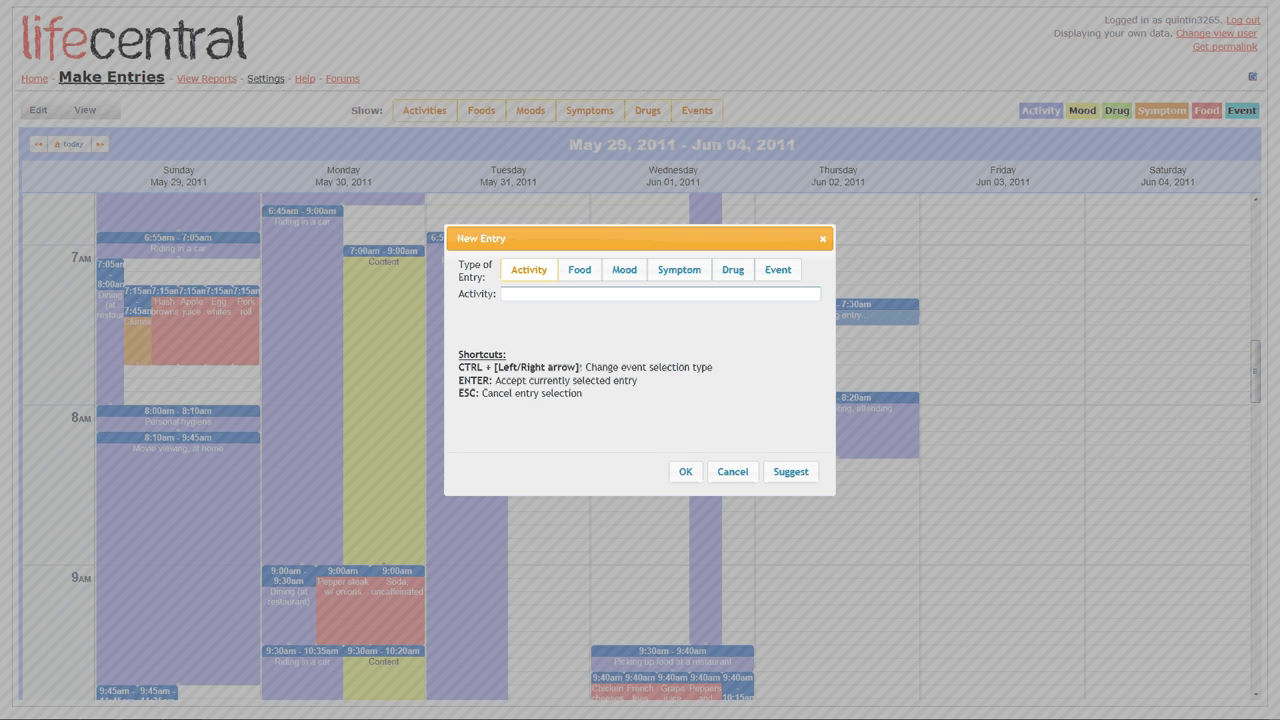
text(slee)
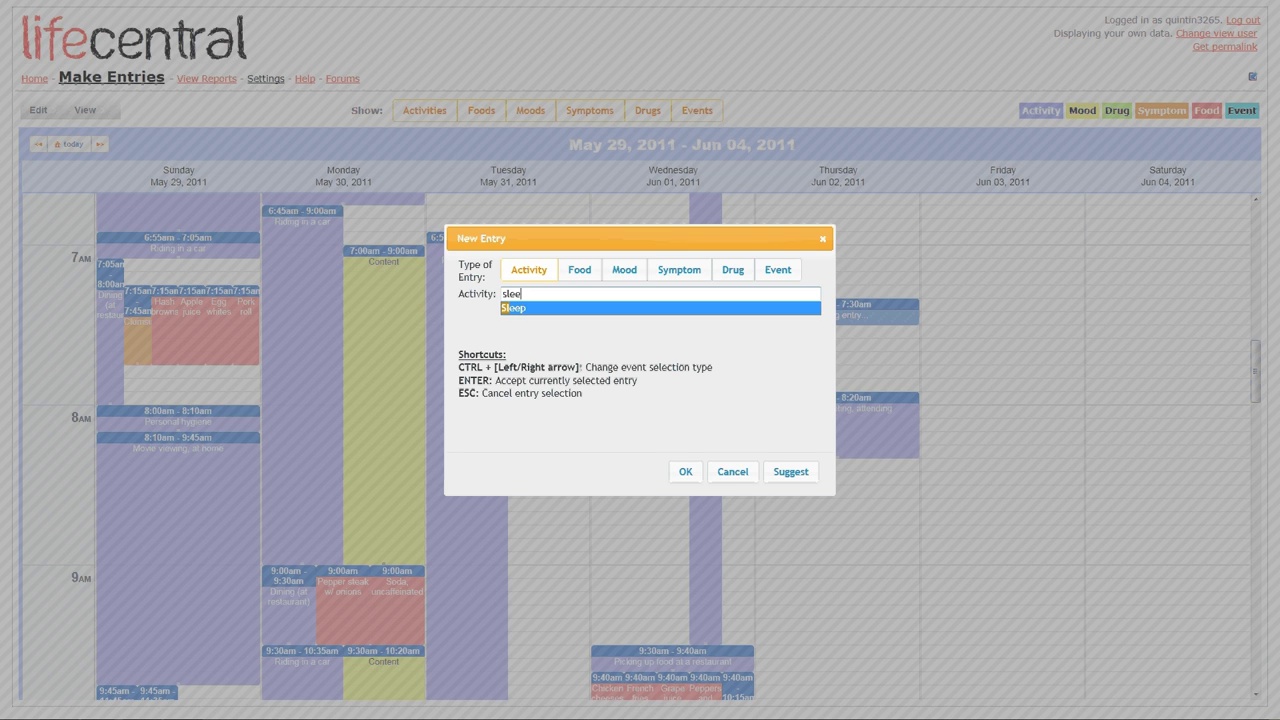
text(p)
key(Return)
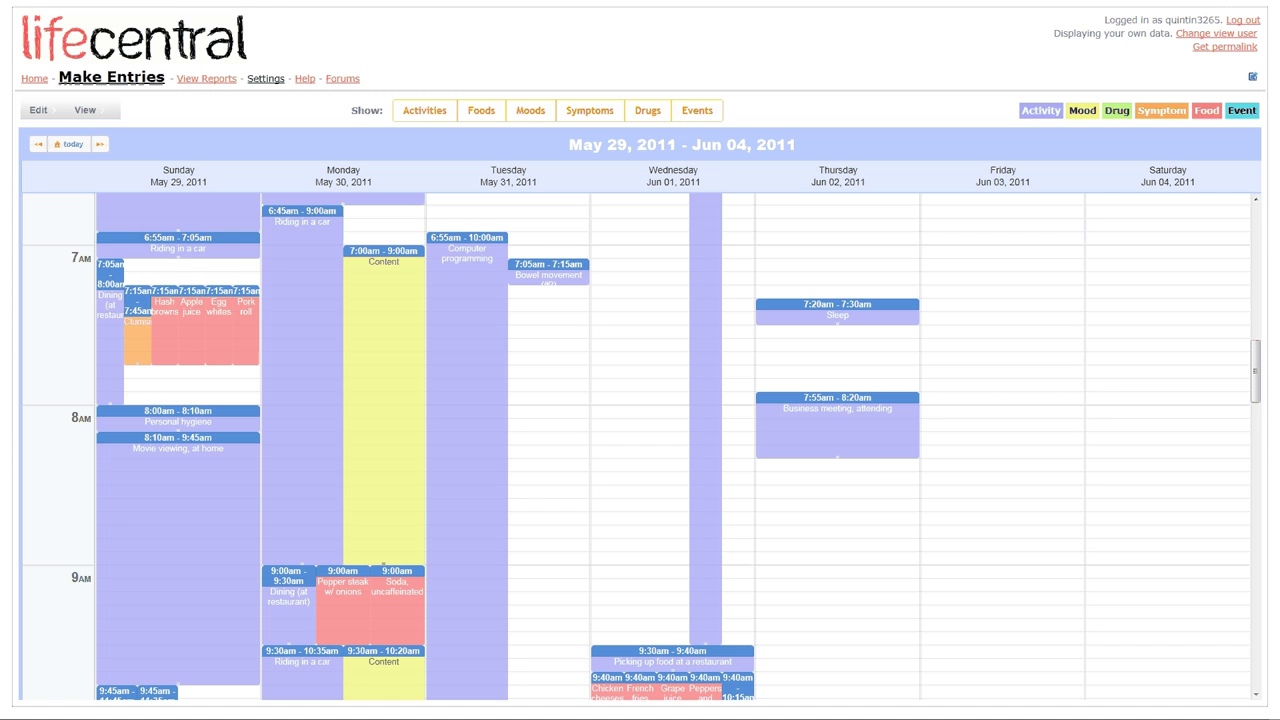
drag(837, 323, 837, 349)
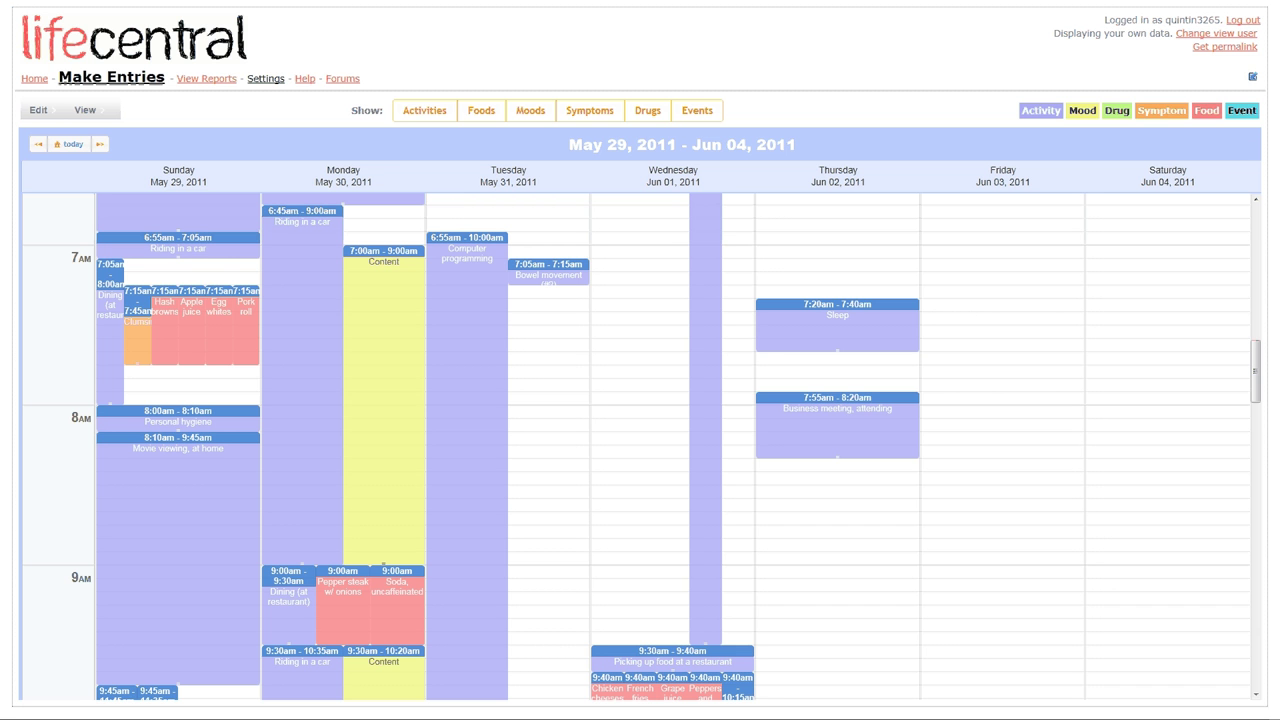
Add a Peas food entry on Thursday, Jun 02, at 8:35am
click(837, 510)
key(ctrl+Right)
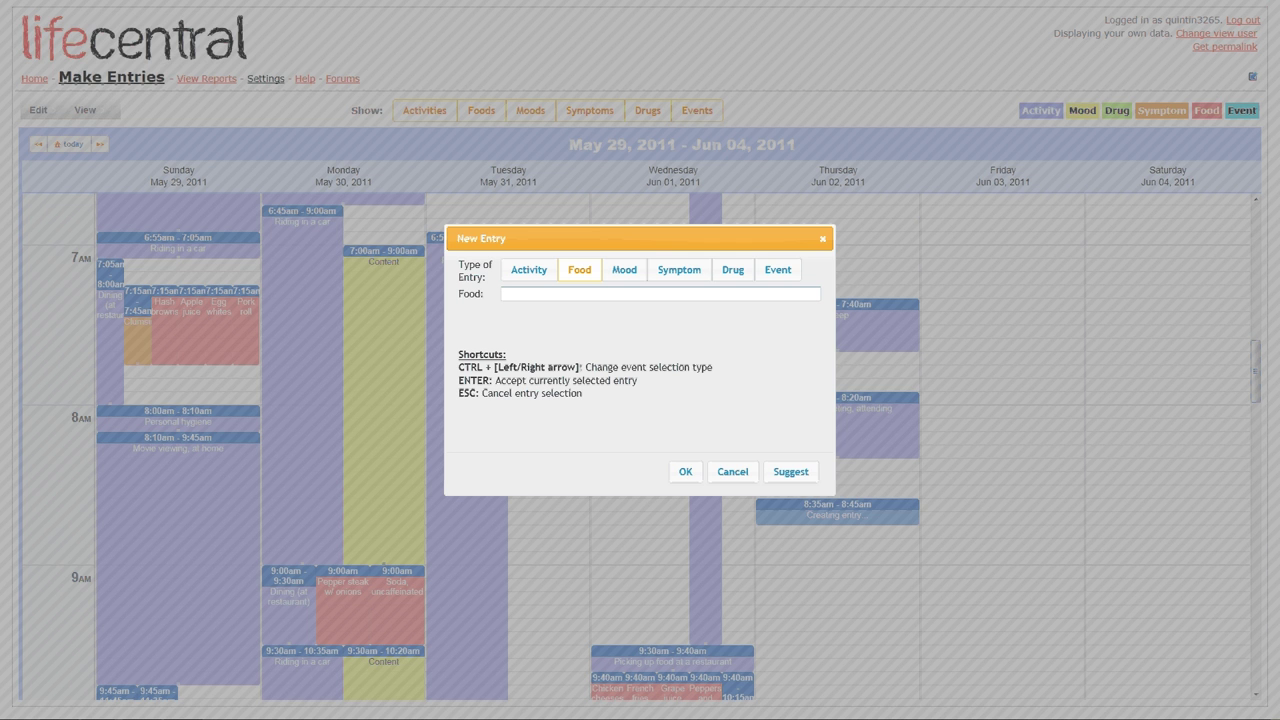
text(peas)
key(Return)
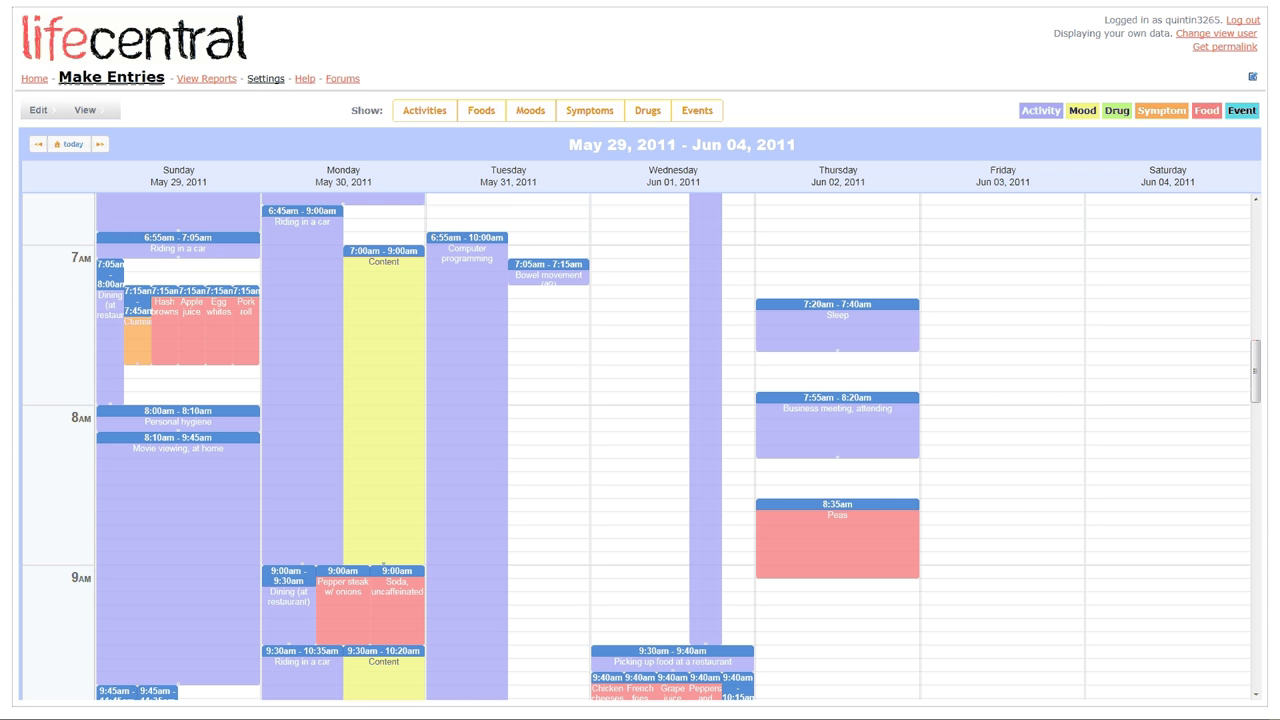
Create a food entry on Friday, Jun 03, at 8:20am by suggesting "Garden salad" as a new unvalued food
click(1002, 469)
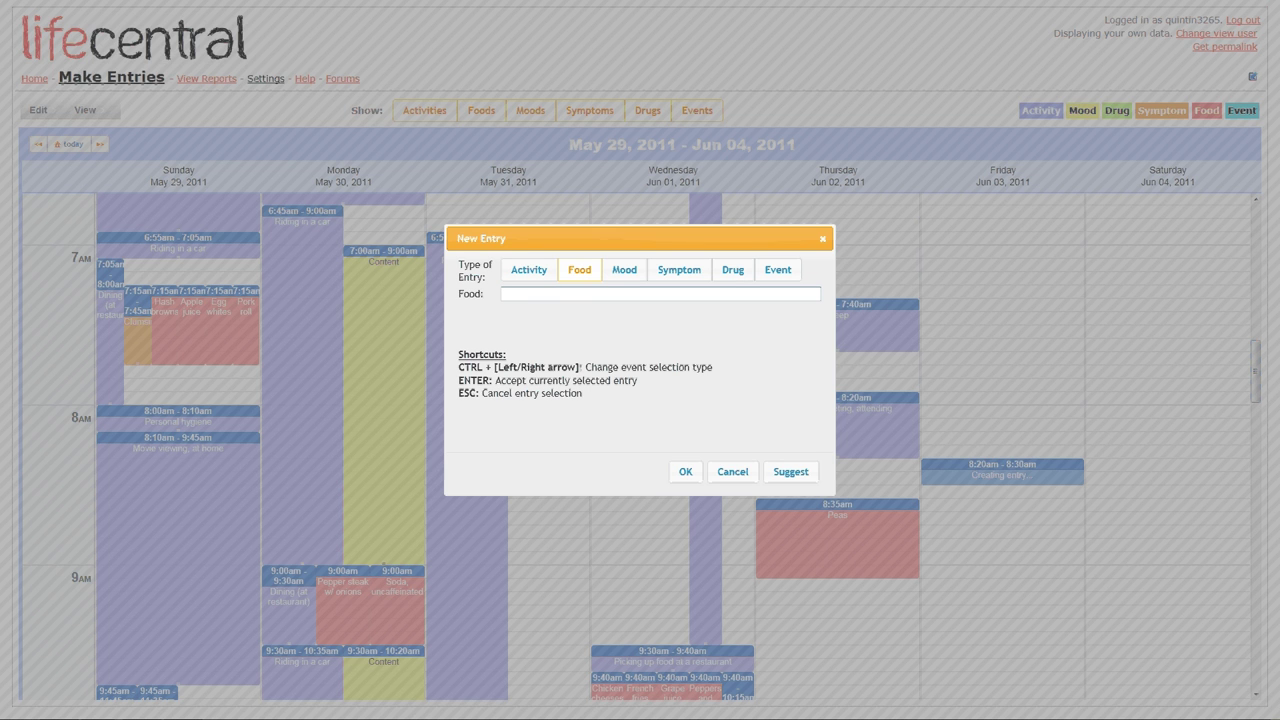
text(Garden salad)
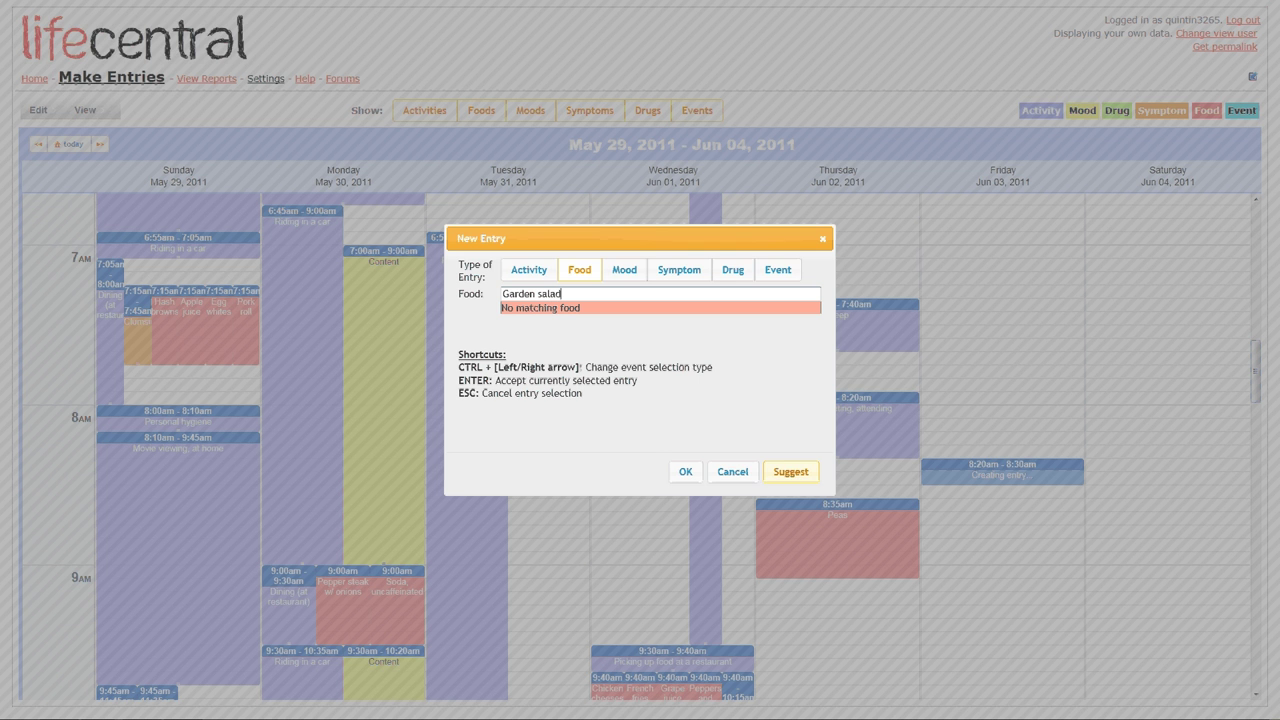
click(790, 471)
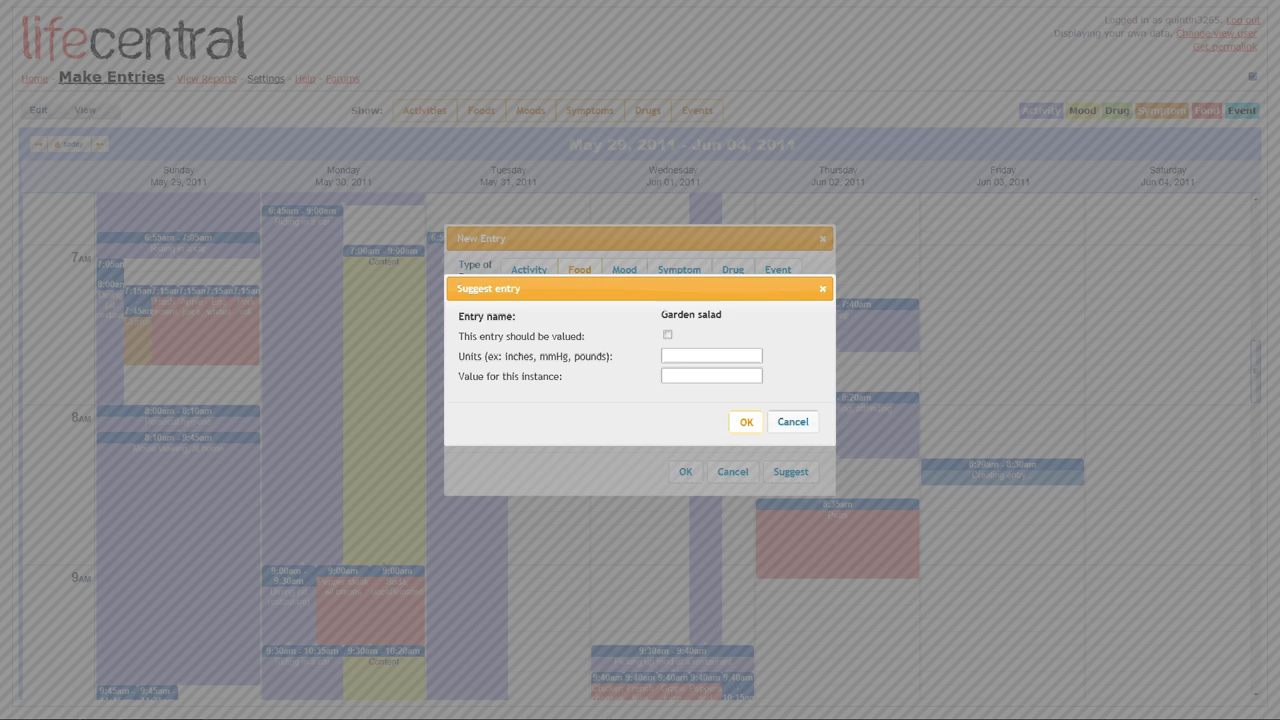
click(745, 421)
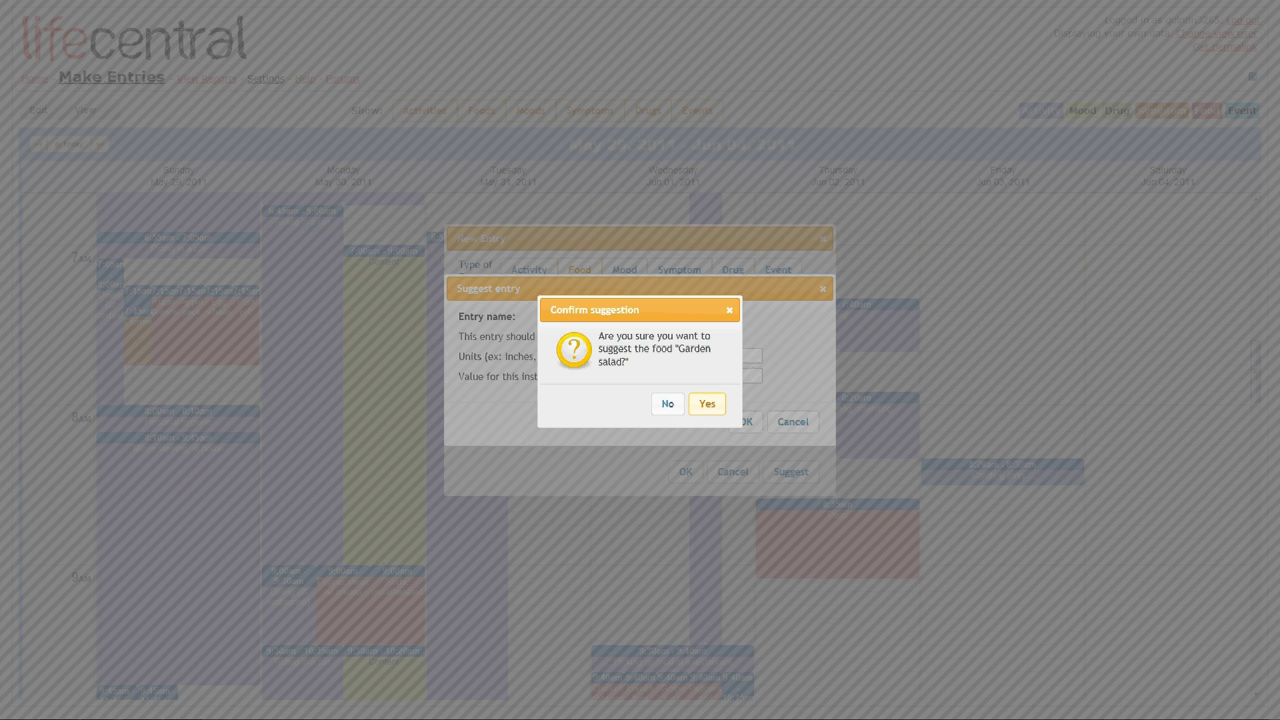
key(Return)
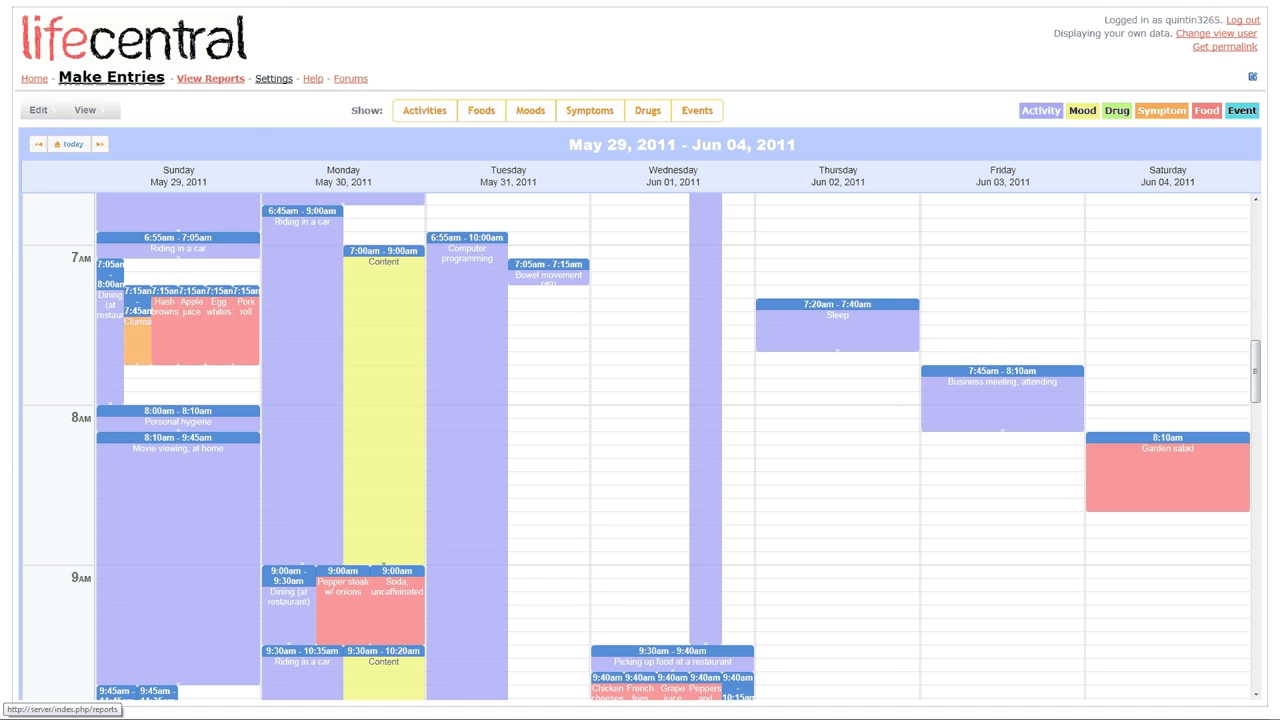
Open the Entry frequency report and set its date range from 04/01/2011 to 05/31/2011
click(210, 78)
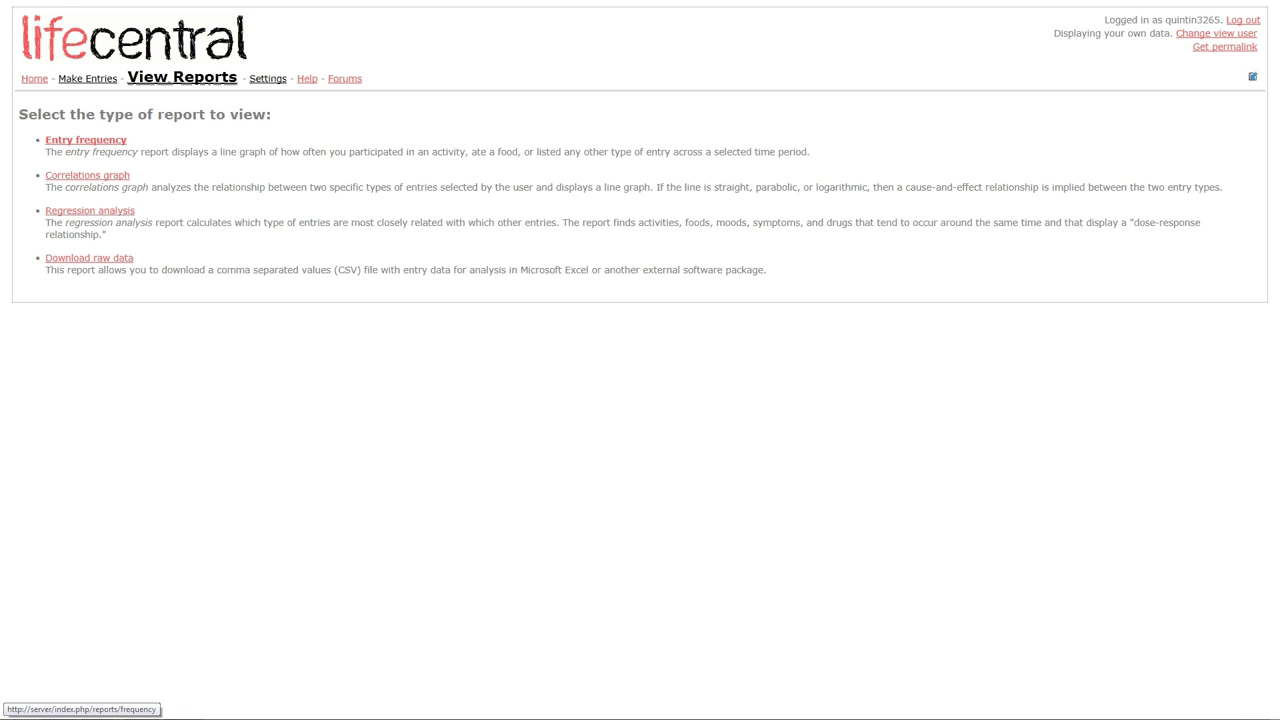
click(85, 140)
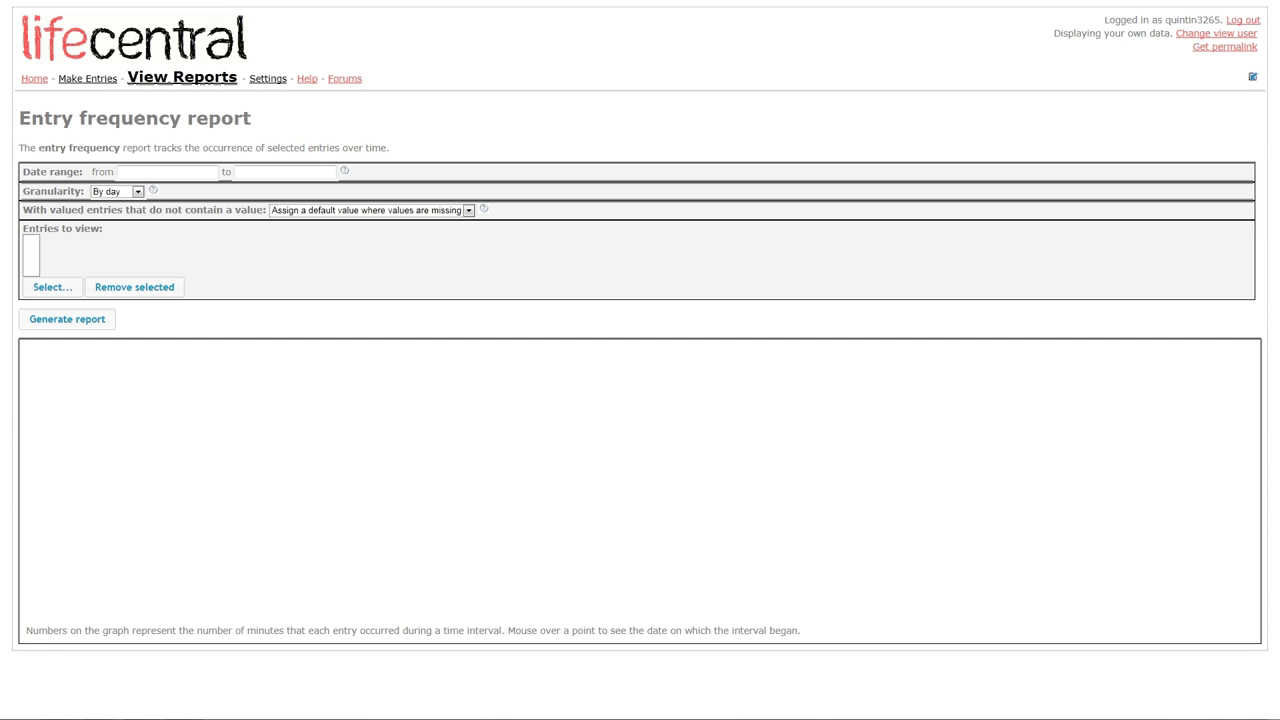
click(165, 171)
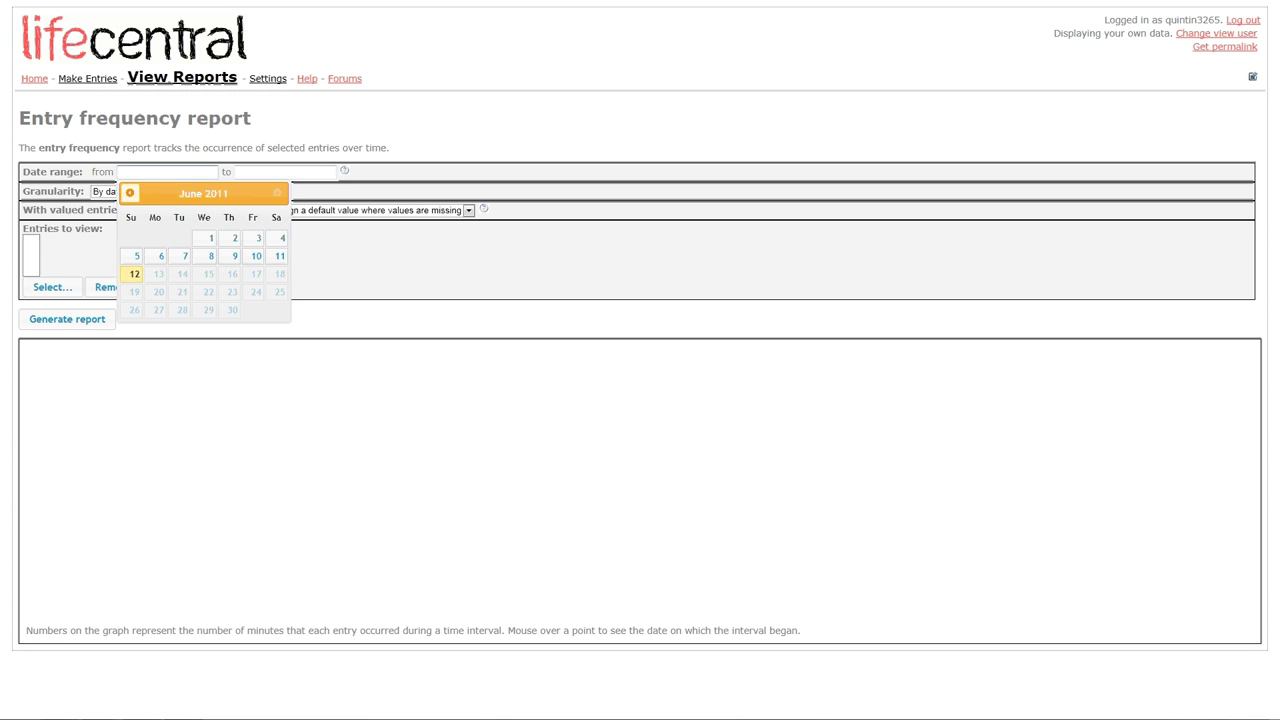
click(129, 192)
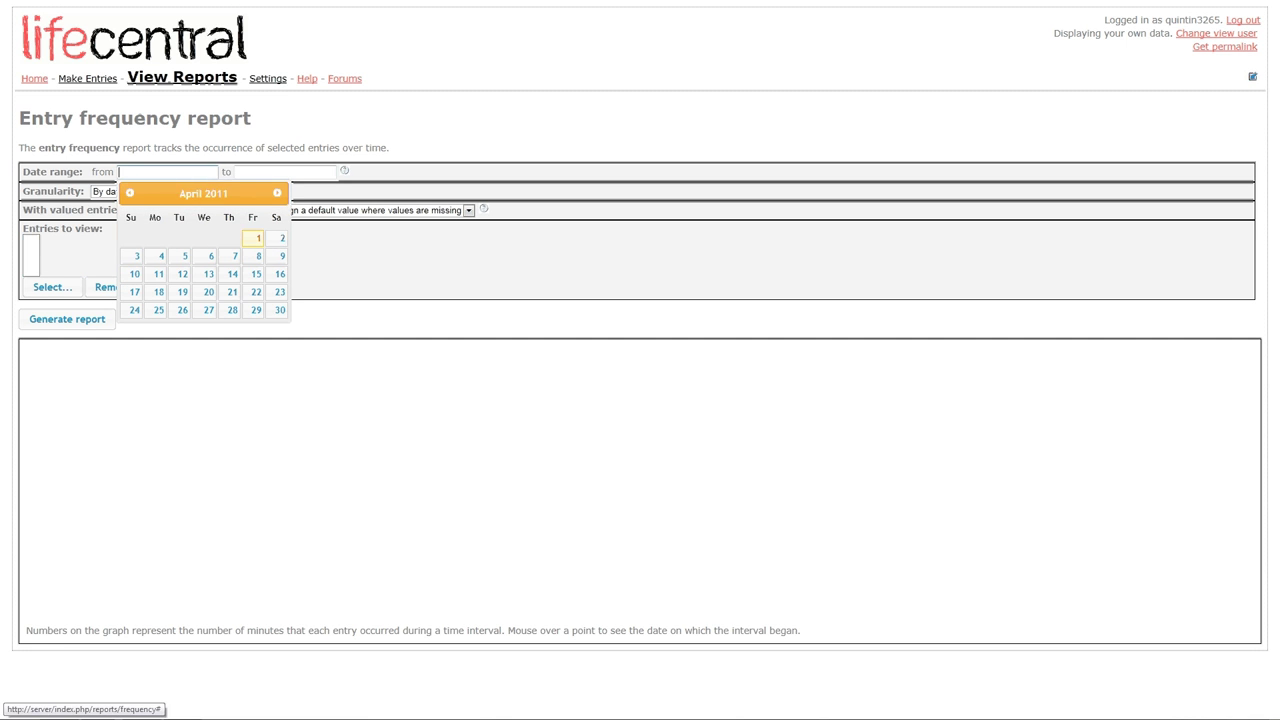
click(258, 237)
click(285, 171)
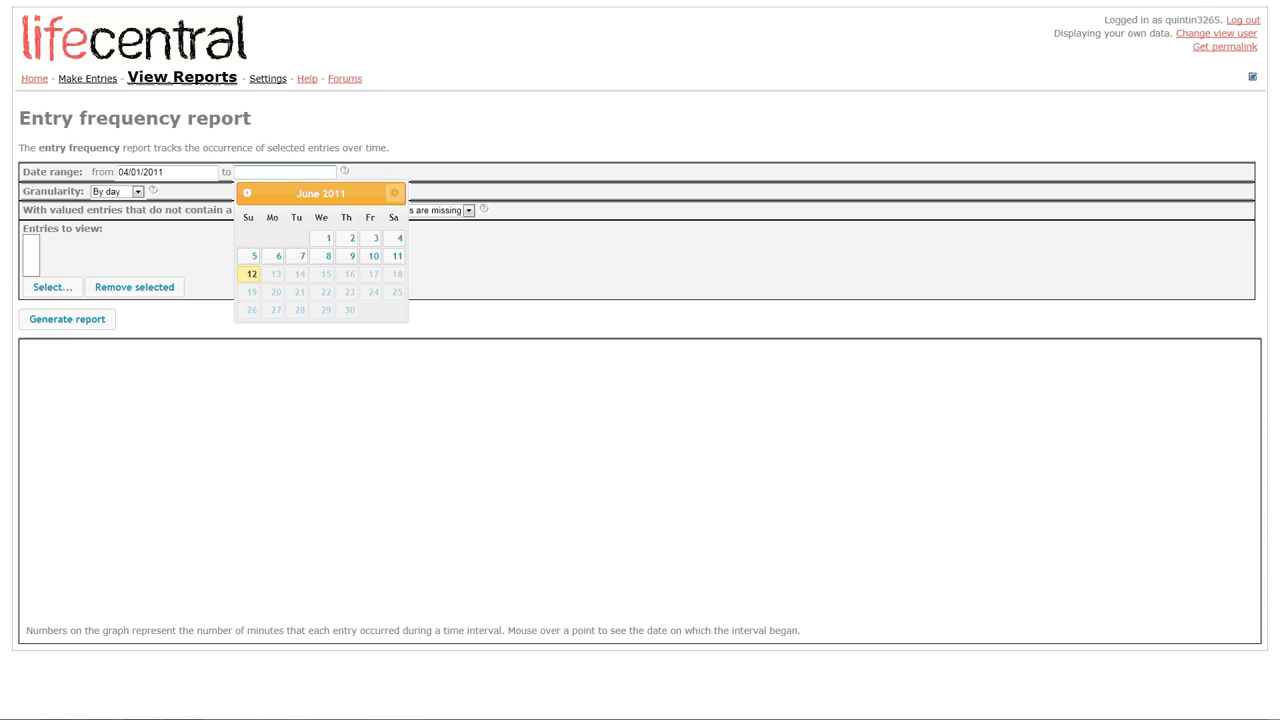
click(246, 193)
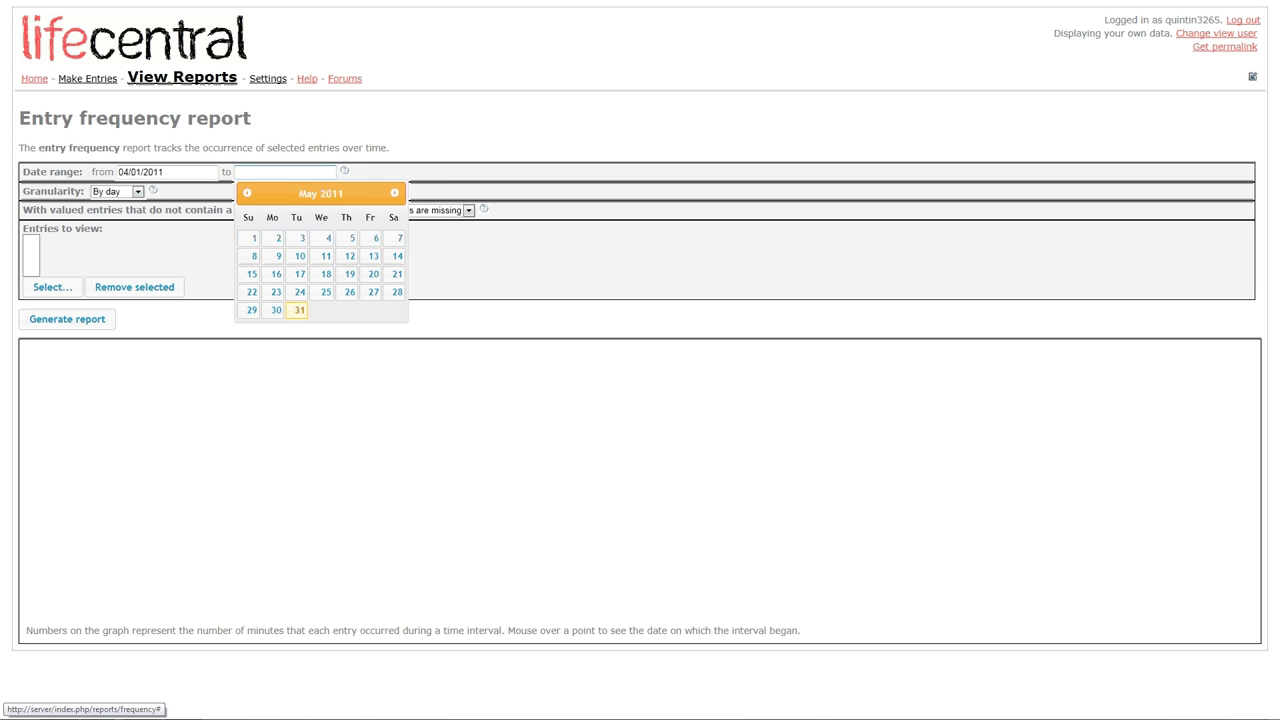
click(299, 309)
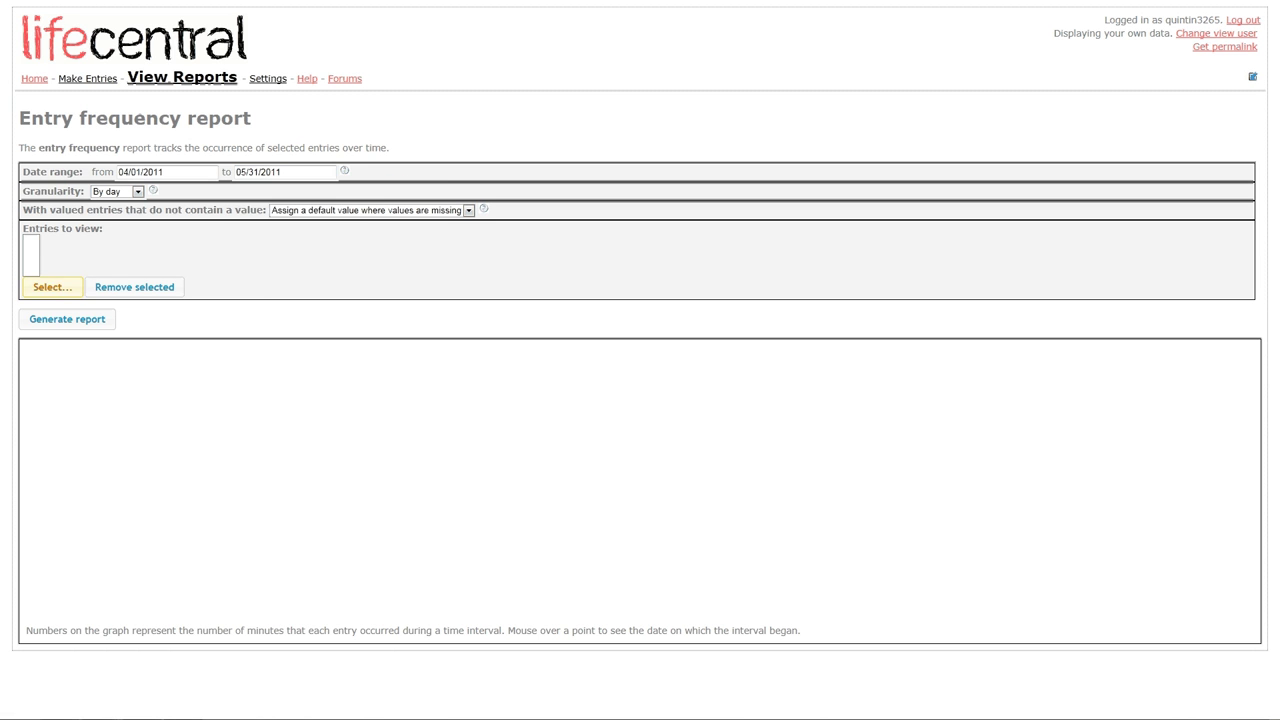
Add the Sleep activity to the report's entries to view
click(52, 287)
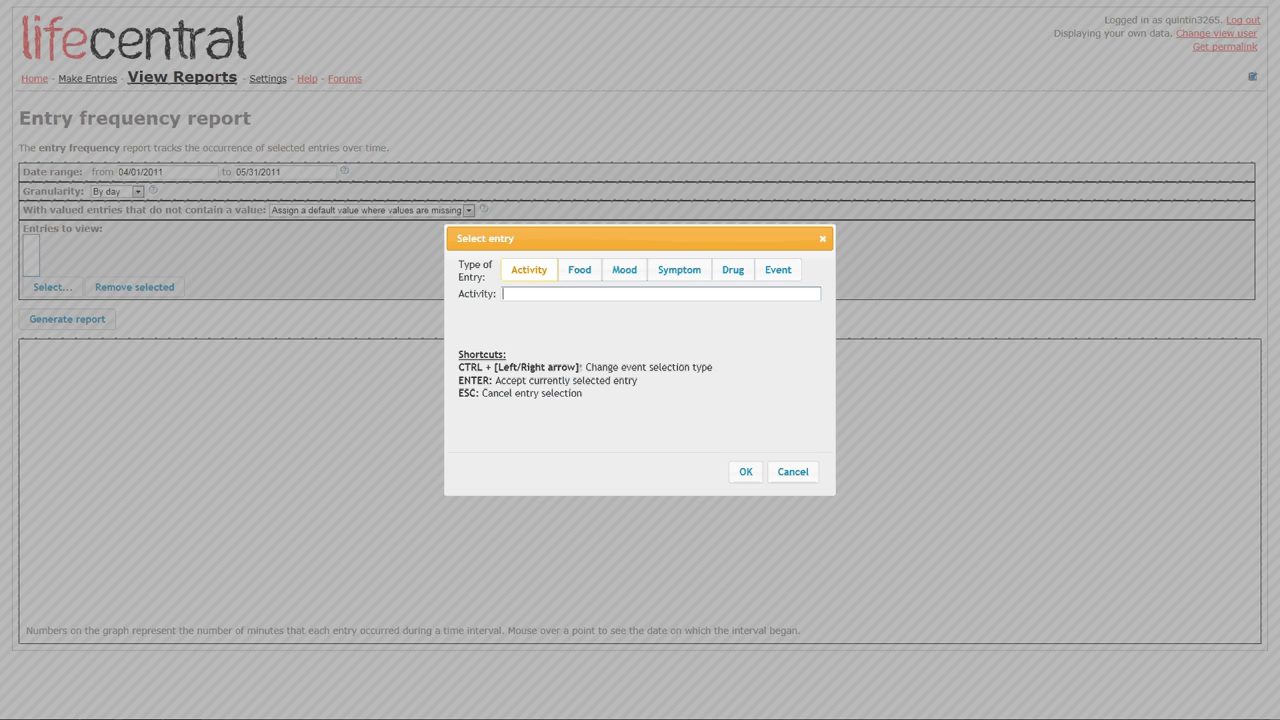
text(sl)
key(Return)
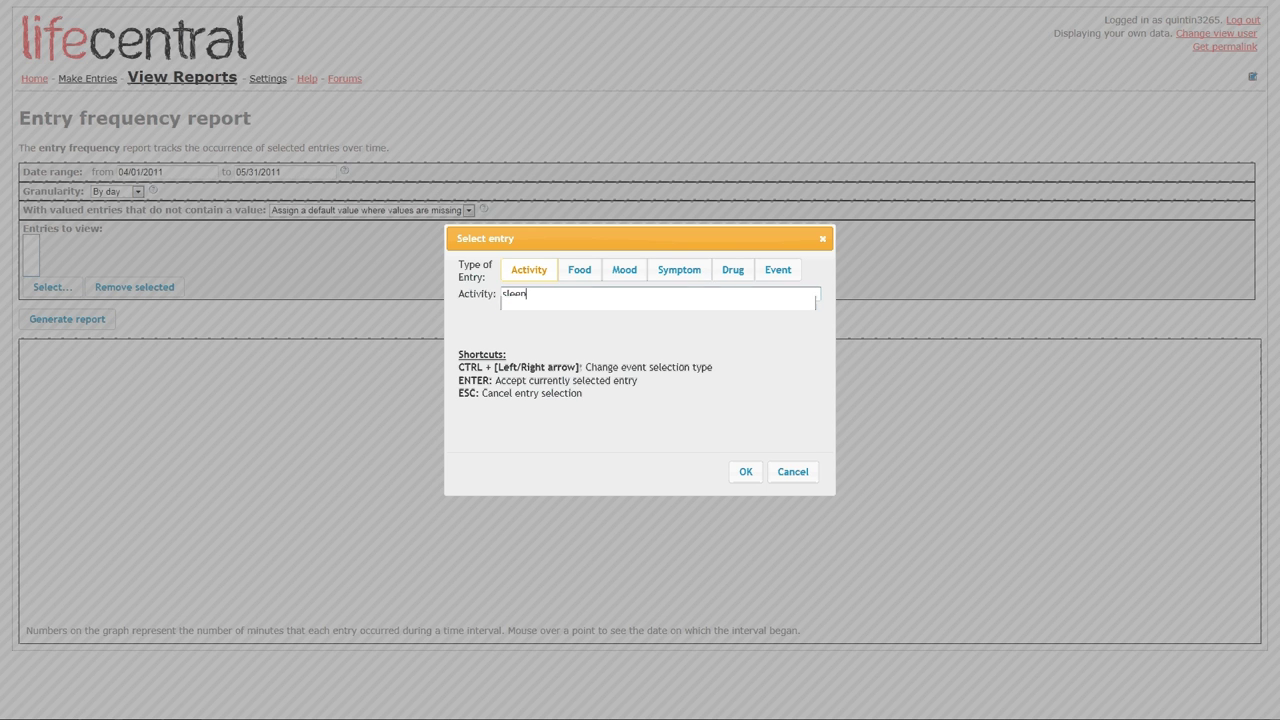
key(Tab)
key(Return)
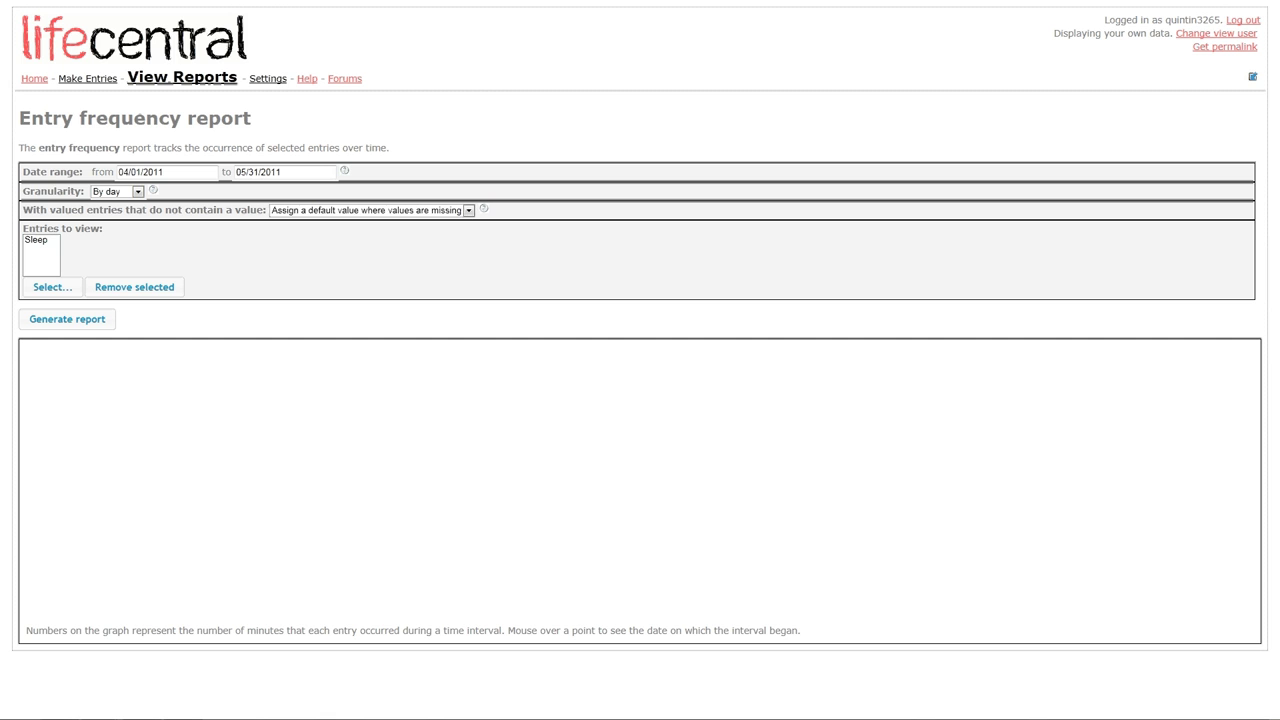
Set valued entries without a value to "Ignore values and treat all instances equally" and generate the entry frequency report
click(468, 210)
key(Return)
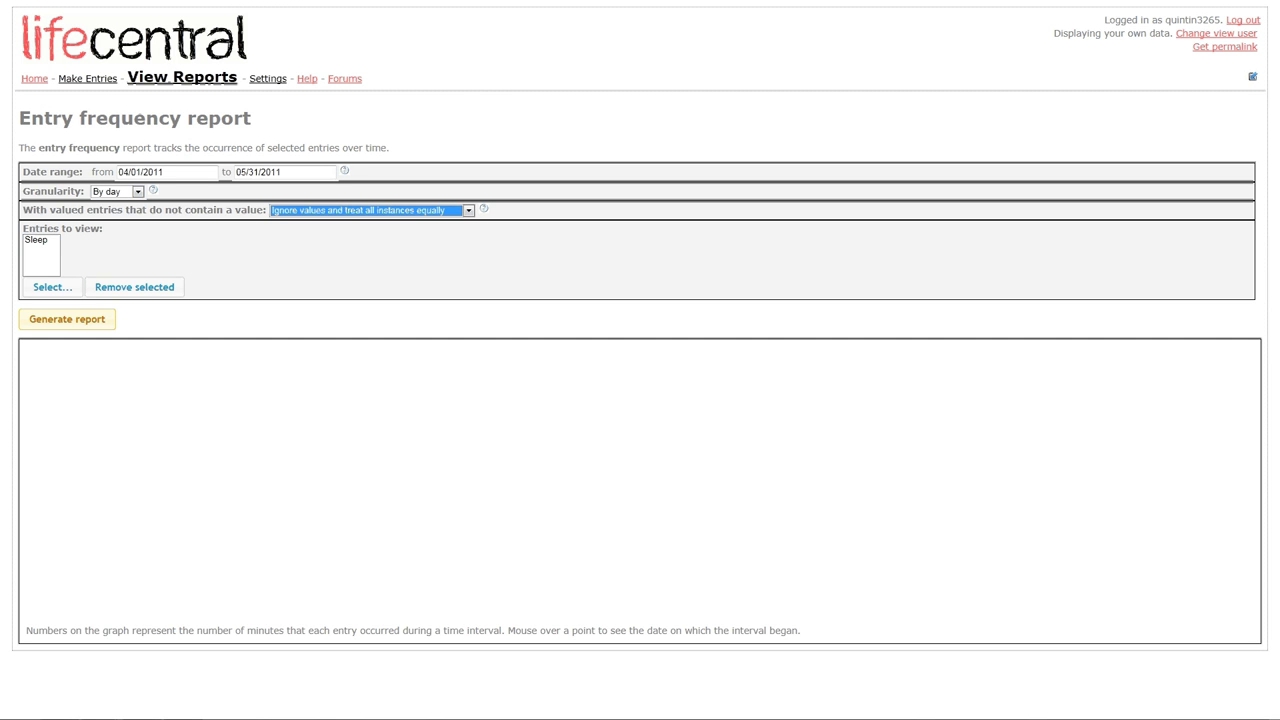
key(Tab)
key(Return)
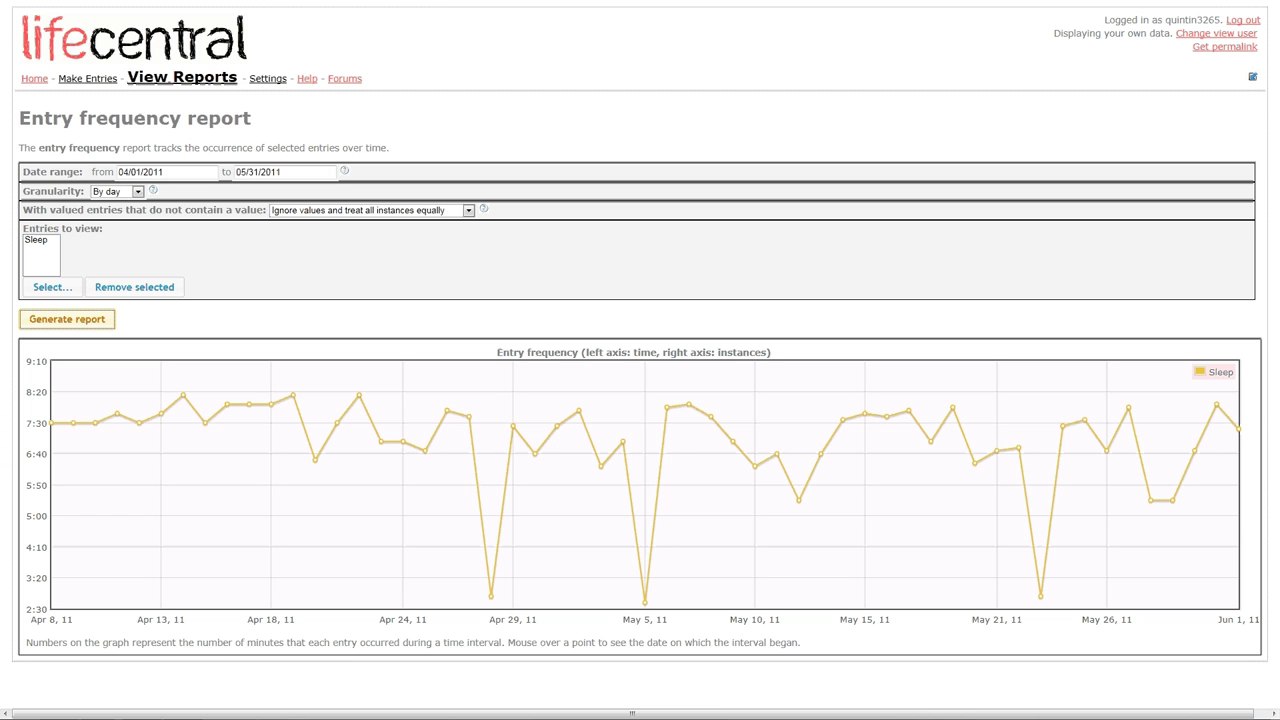
mouse_move(50, 423)
Open the Regression analysis report and set its date range from 04/01/2011 to 05/31/2011
click(182, 77)
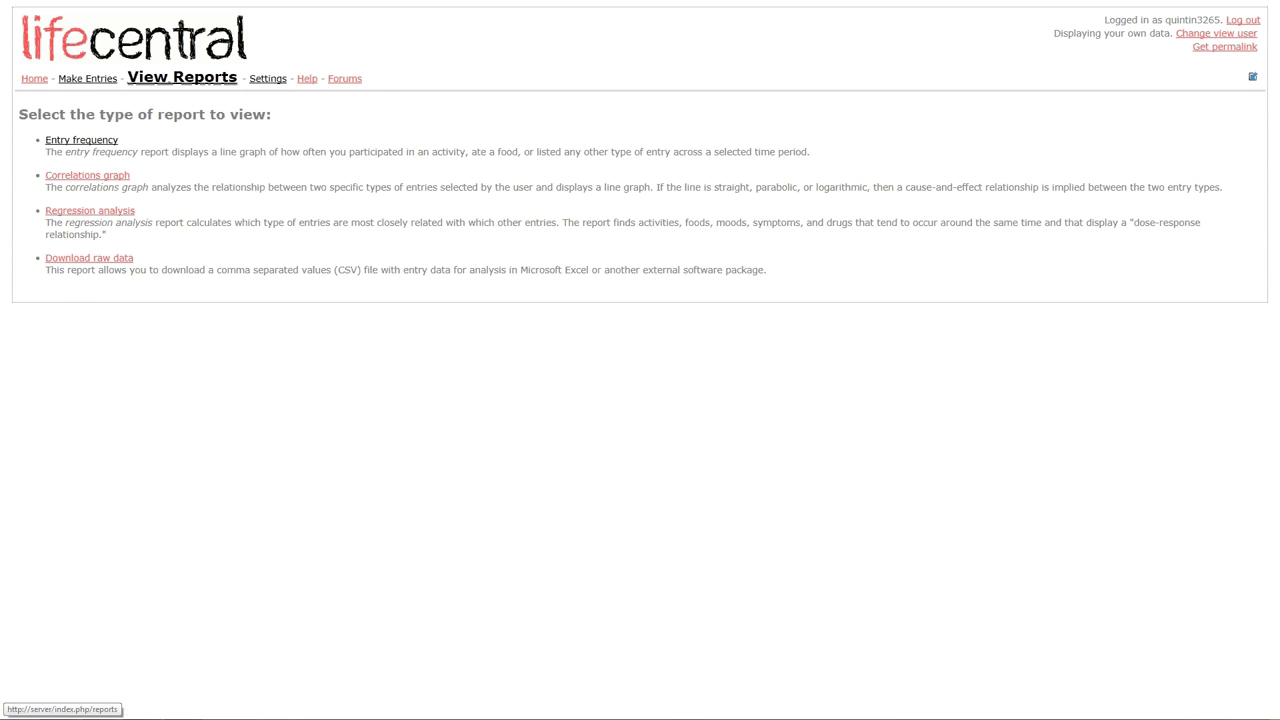
click(89, 210)
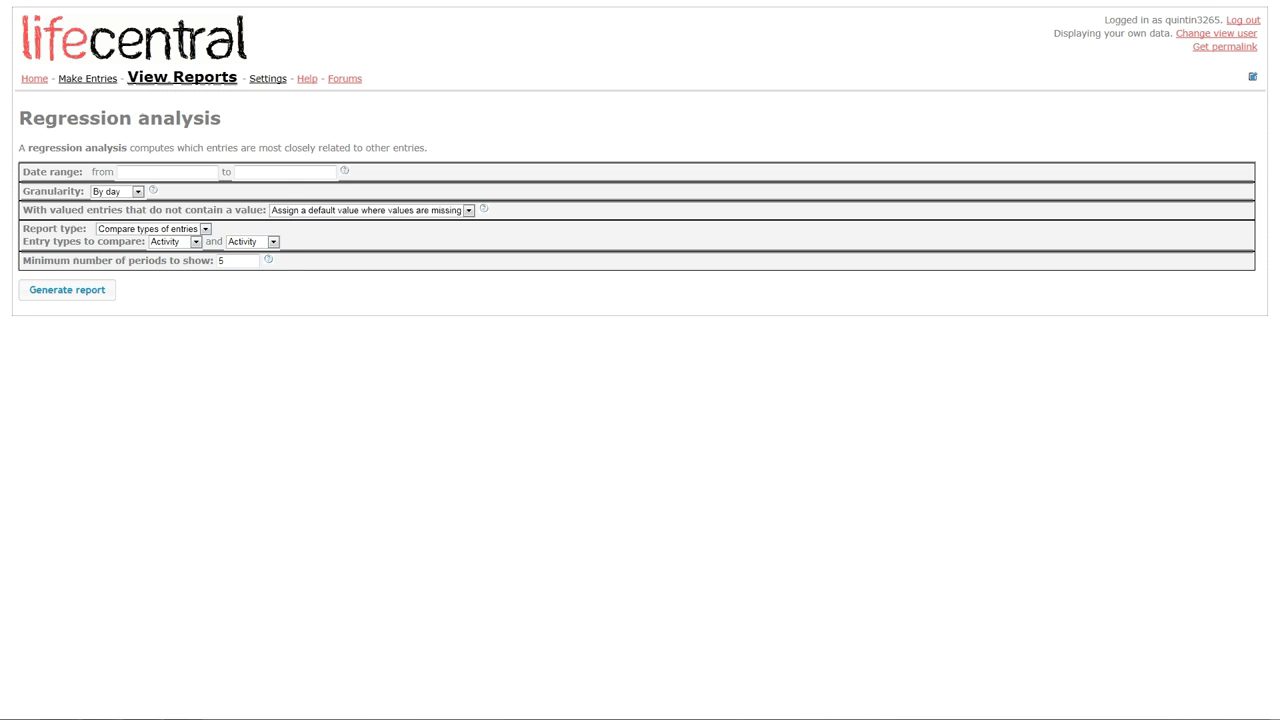
click(166, 172)
click(129, 192)
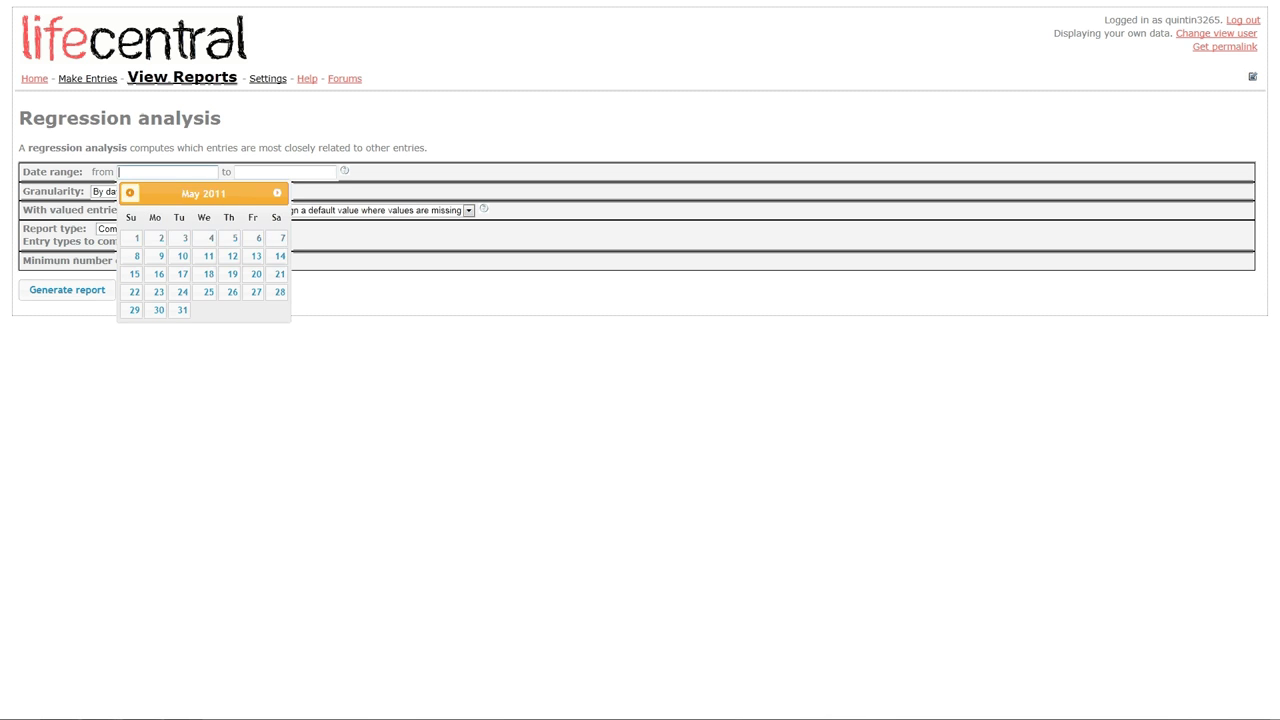
click(129, 192)
click(258, 237)
click(285, 172)
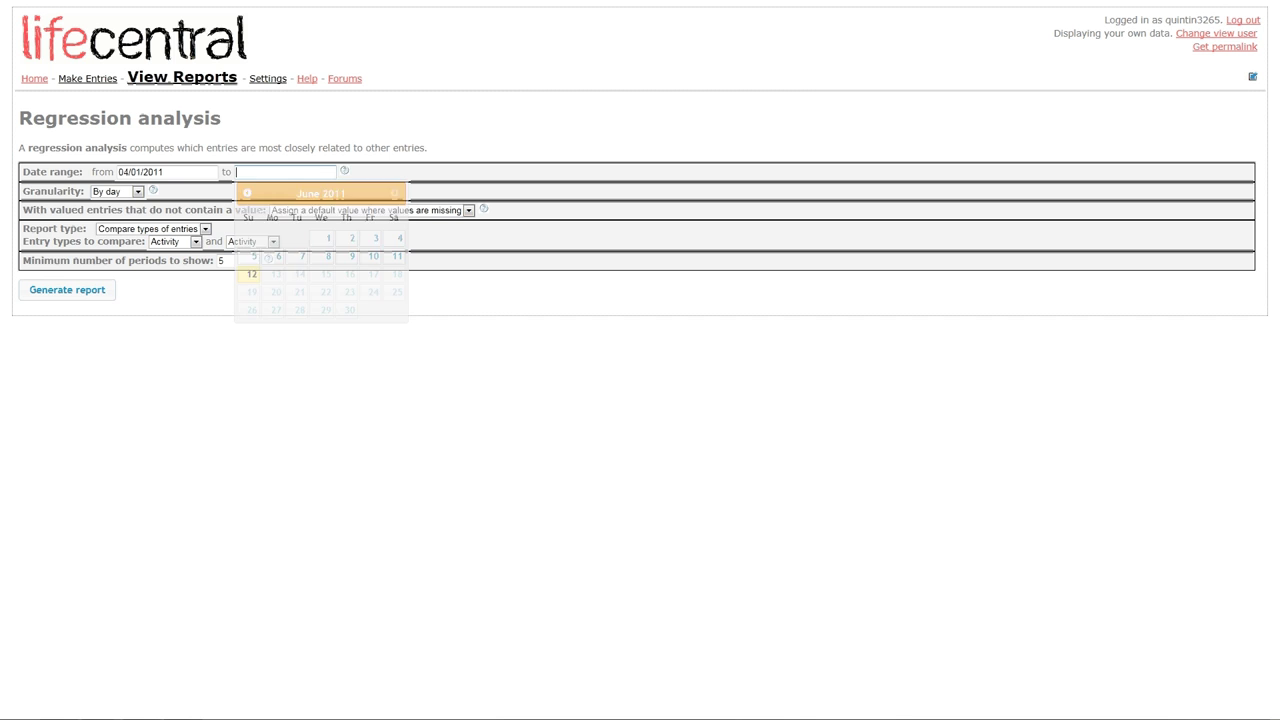
click(247, 193)
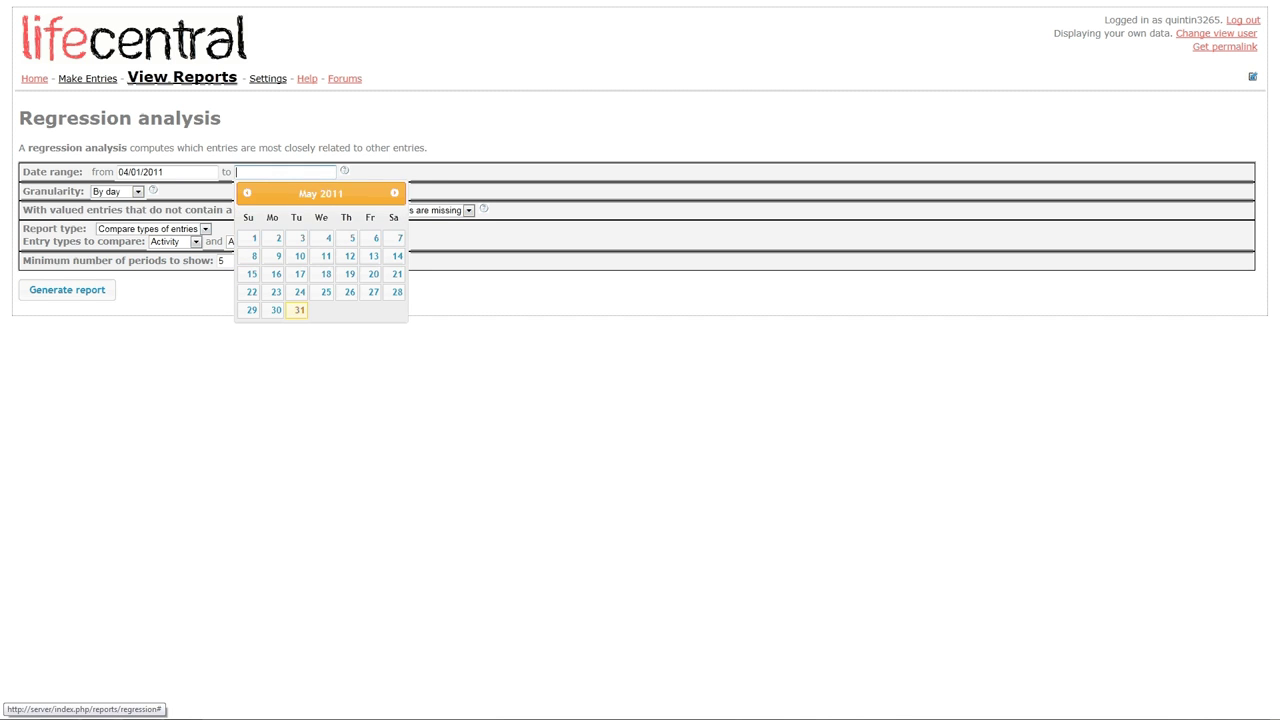
click(299, 310)
Set missing values to "Ignore values and treat all instances equally" and the report type to "Compare specific entries"
click(468, 210)
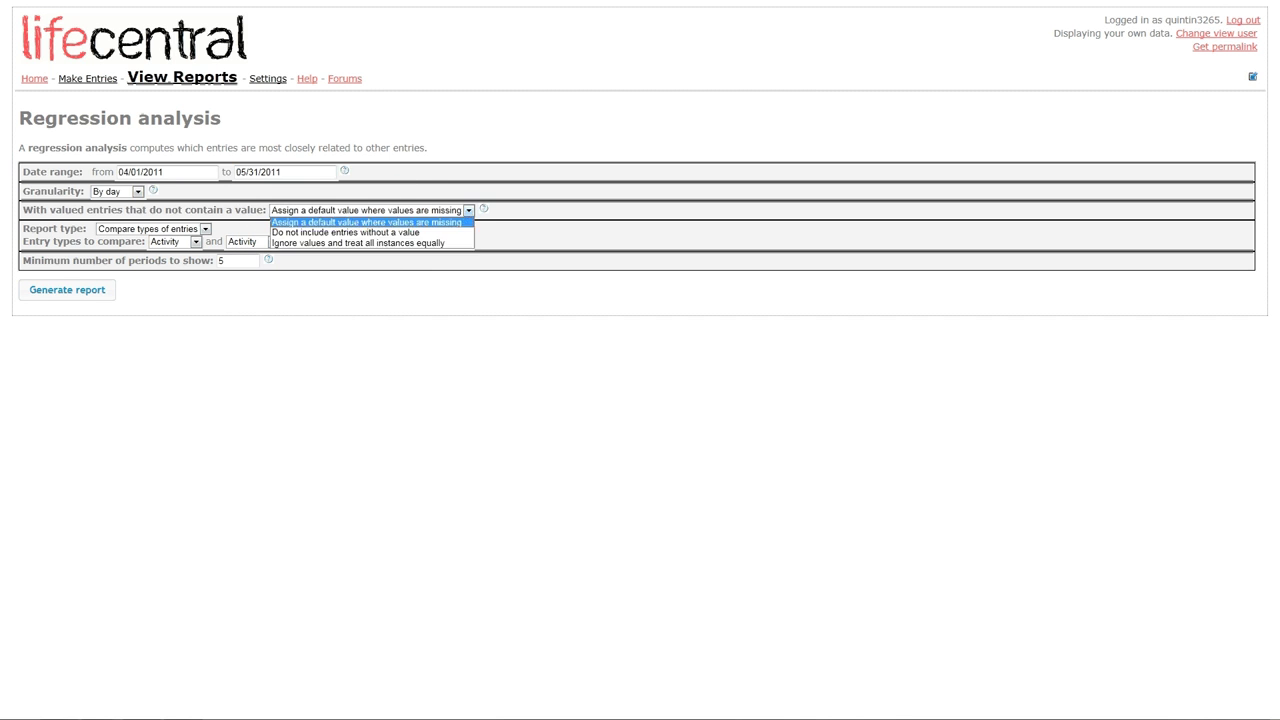
click(360, 247)
click(205, 228)
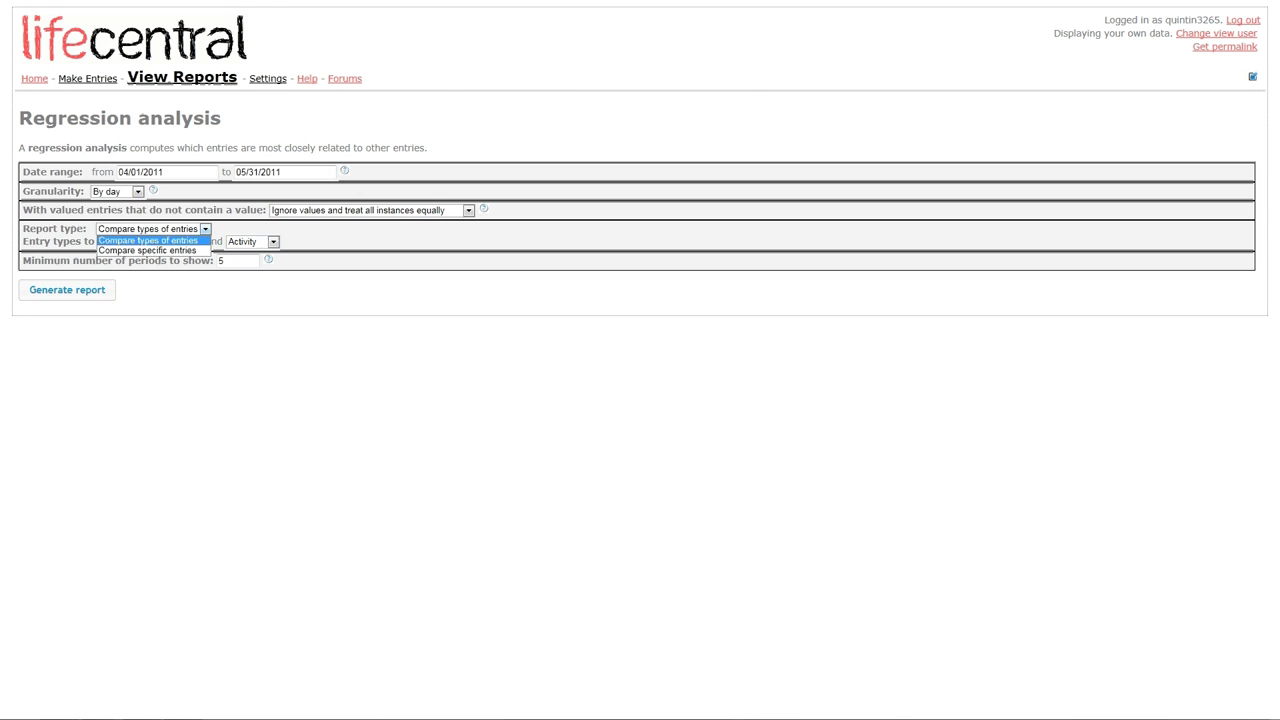
click(147, 250)
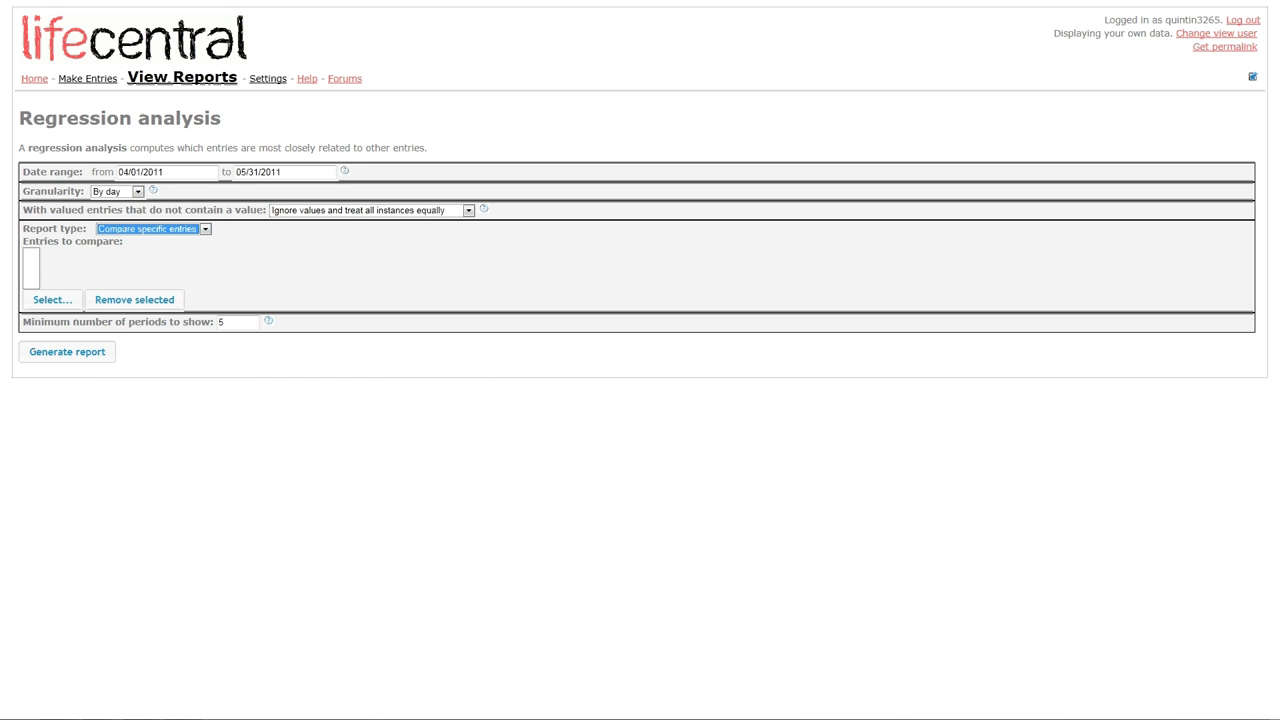
Add the Angry/Mad mood to the entries to compare, generate the regression analysis report and highlight its Muscle pain row
click(52, 299)
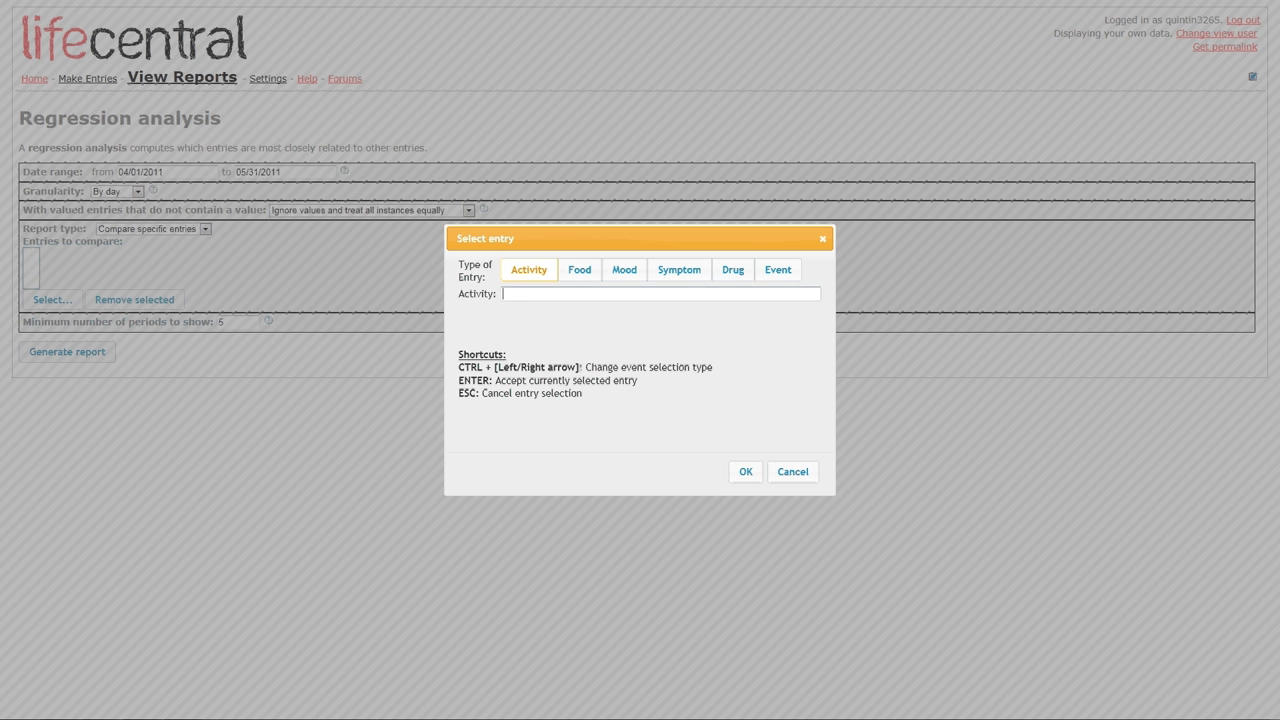
key(ctrl+Right)
key(ctrl+Right)
text(an)
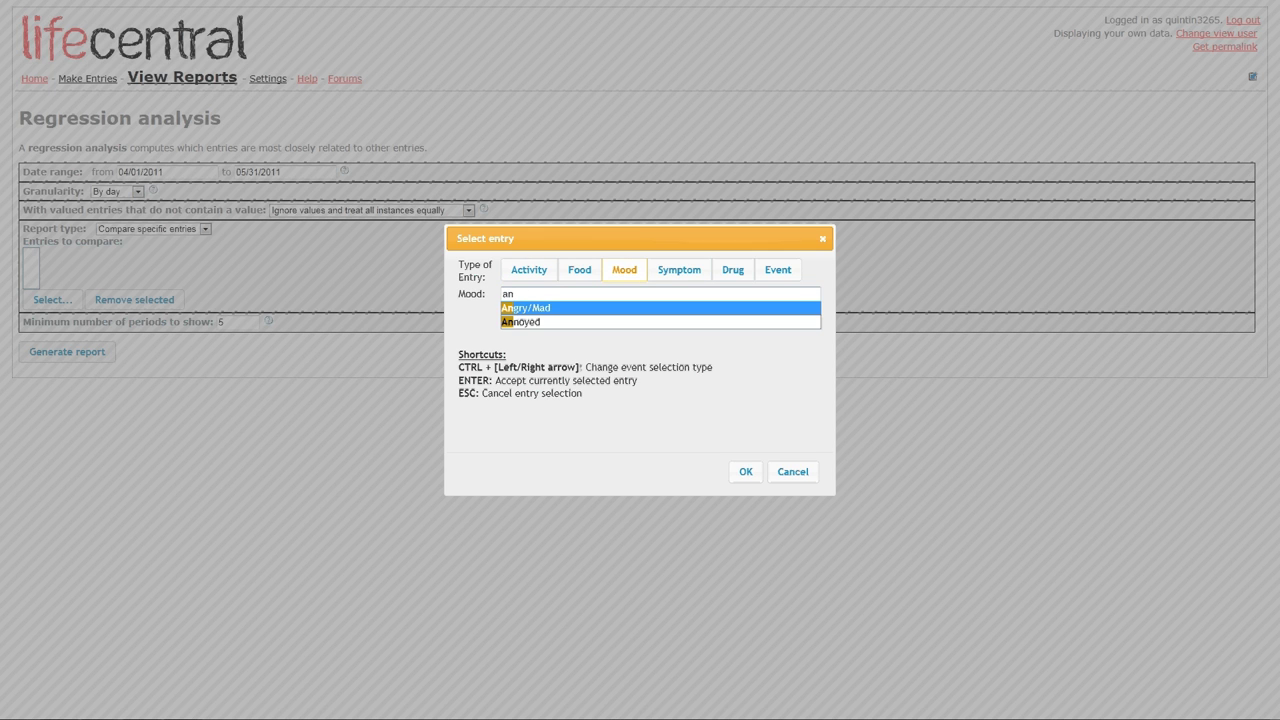
key(Return)
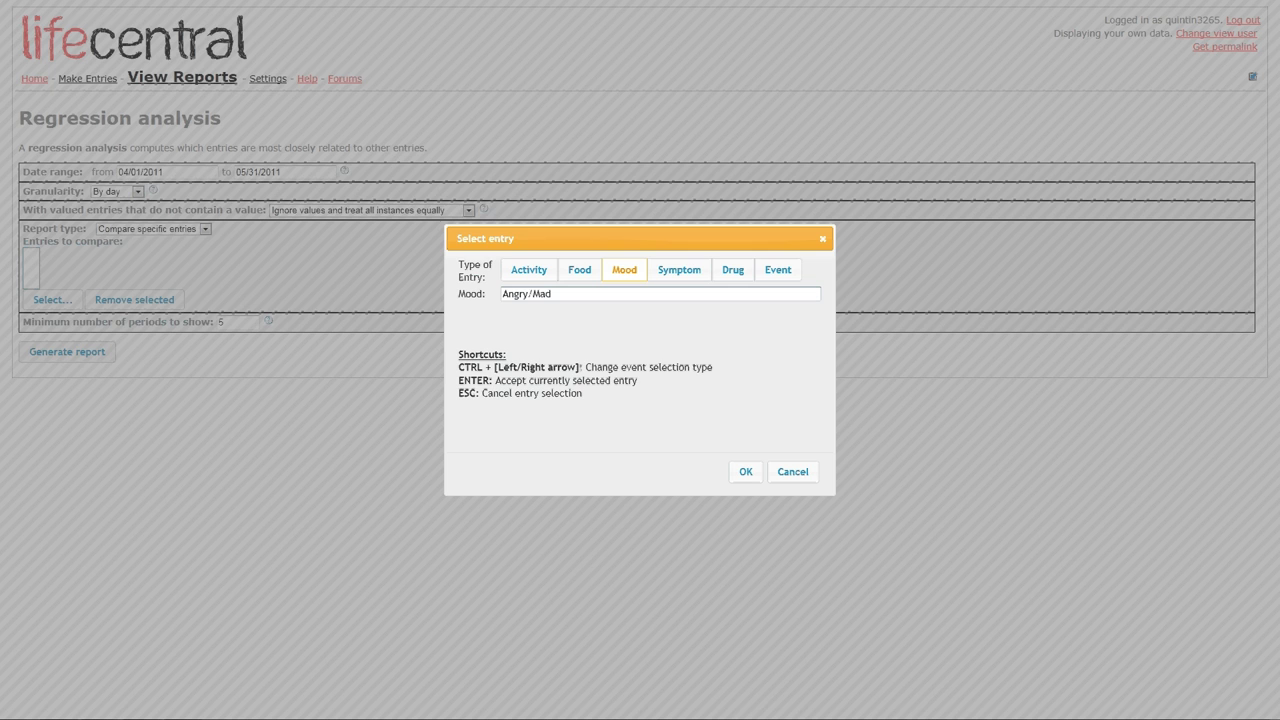
key(Return)
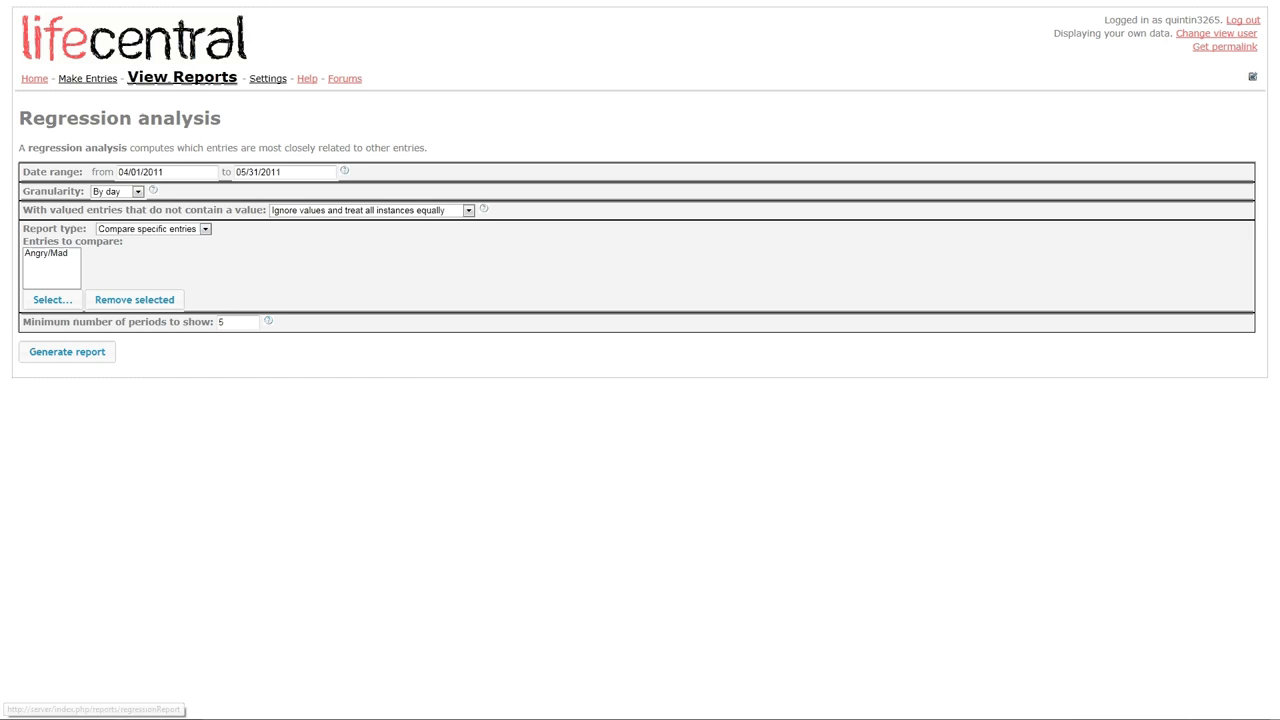
click(67, 351)
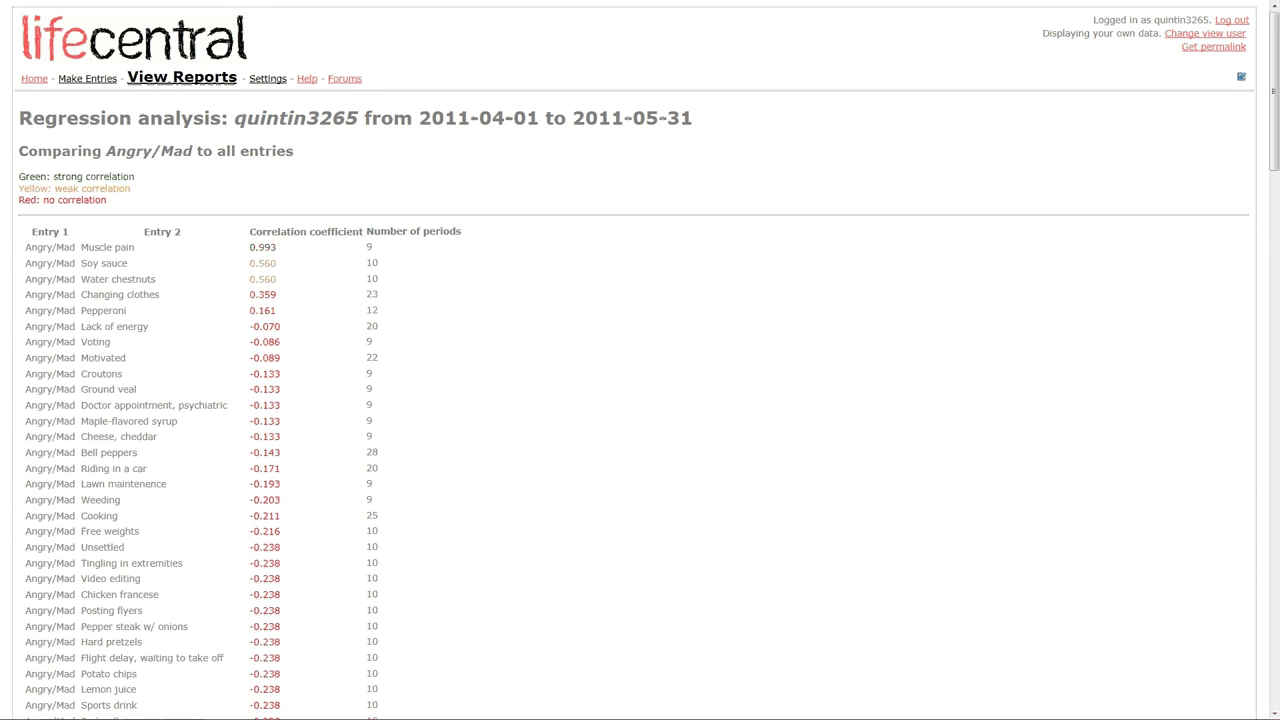
drag(25, 247, 134, 247)
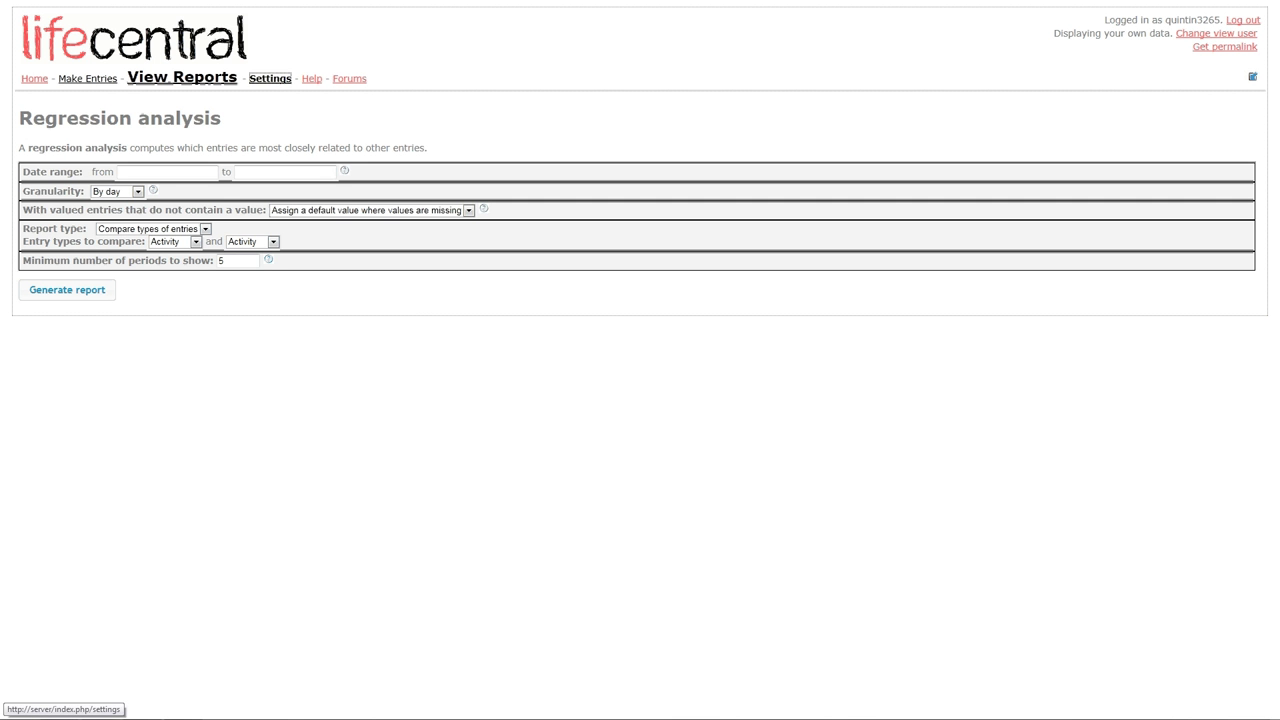
Open the profile's privacy settings and remove the permission granted to Everyone
click(270, 78)
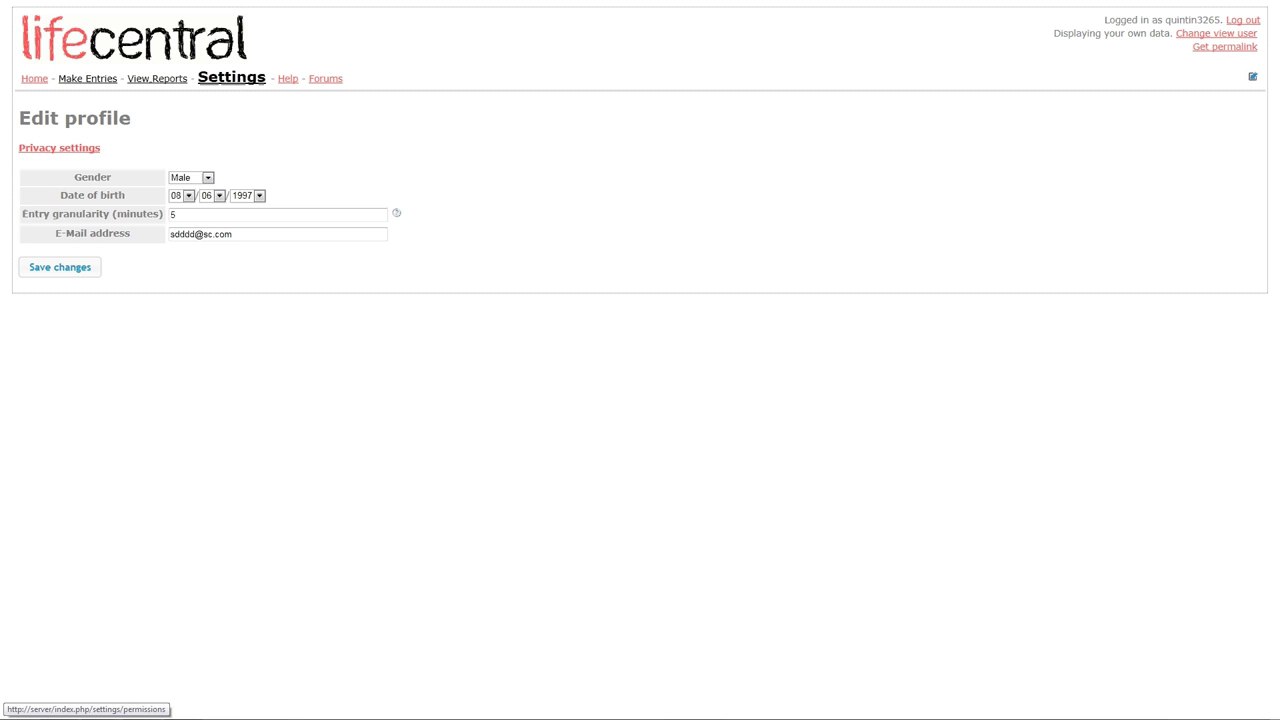
click(59, 147)
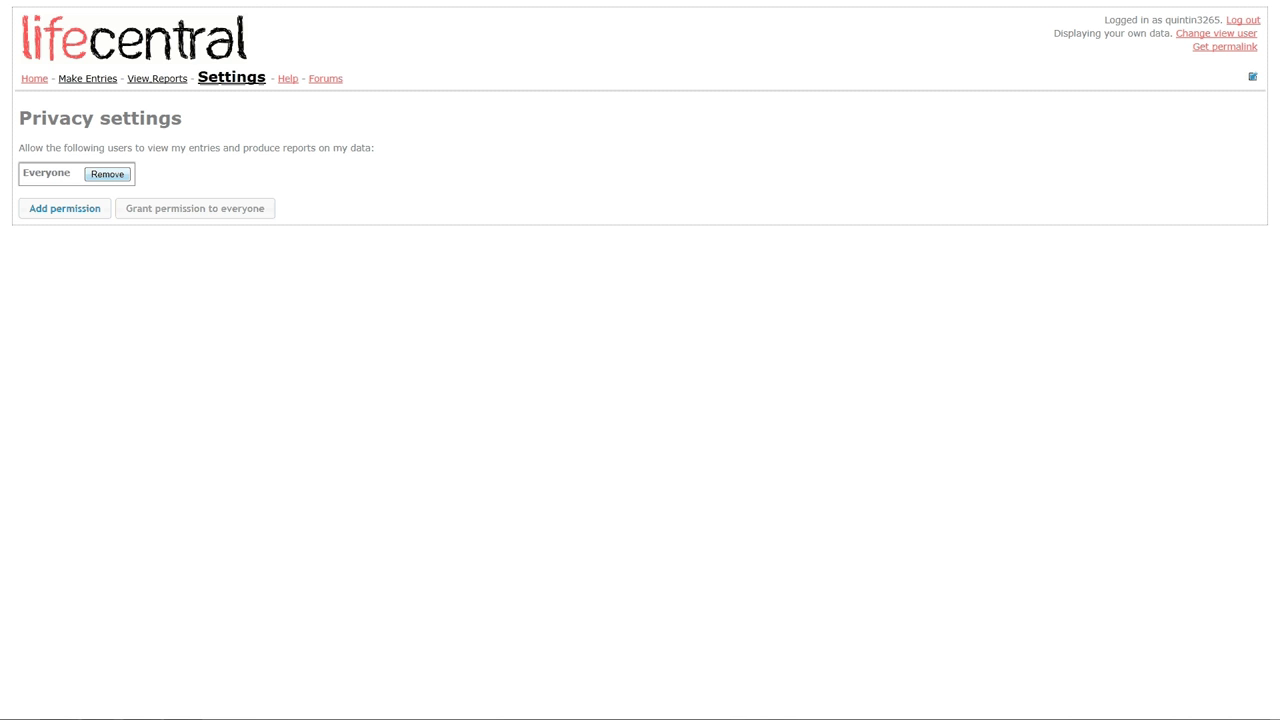
click(107, 174)
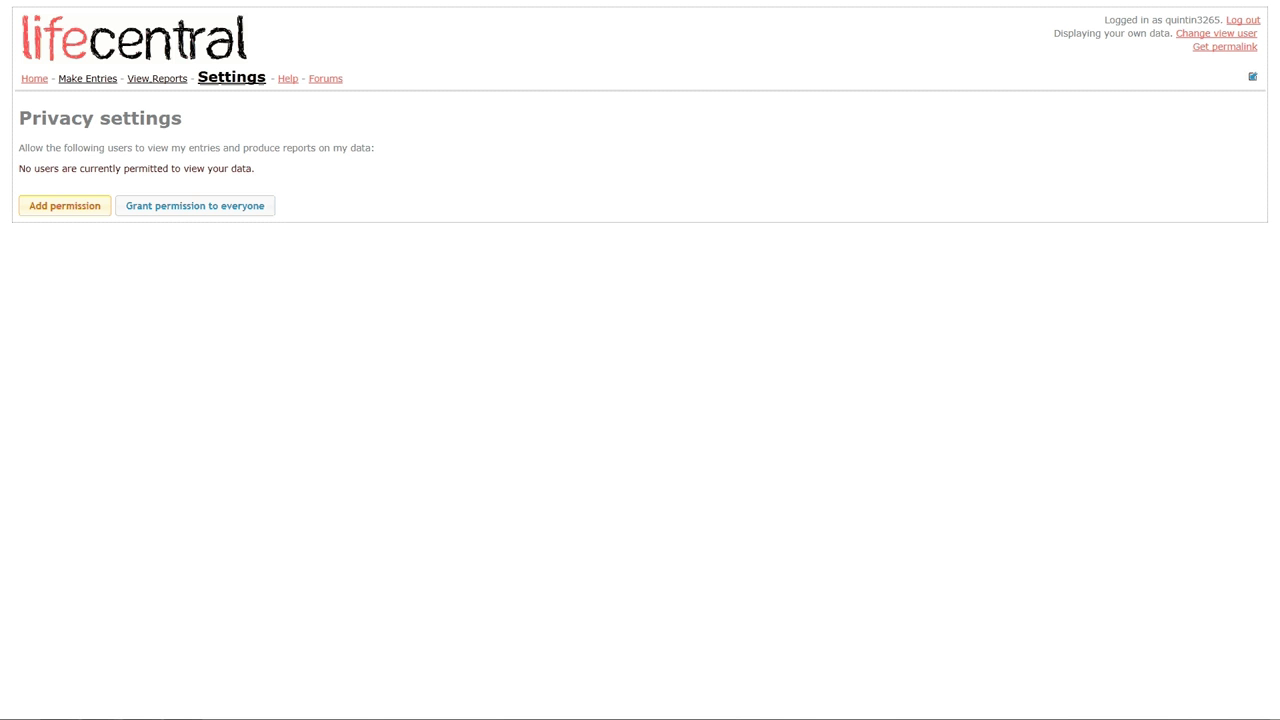
Add a specific user by name to the permitted viewers of the data and remove that user's permission again
click(64, 205)
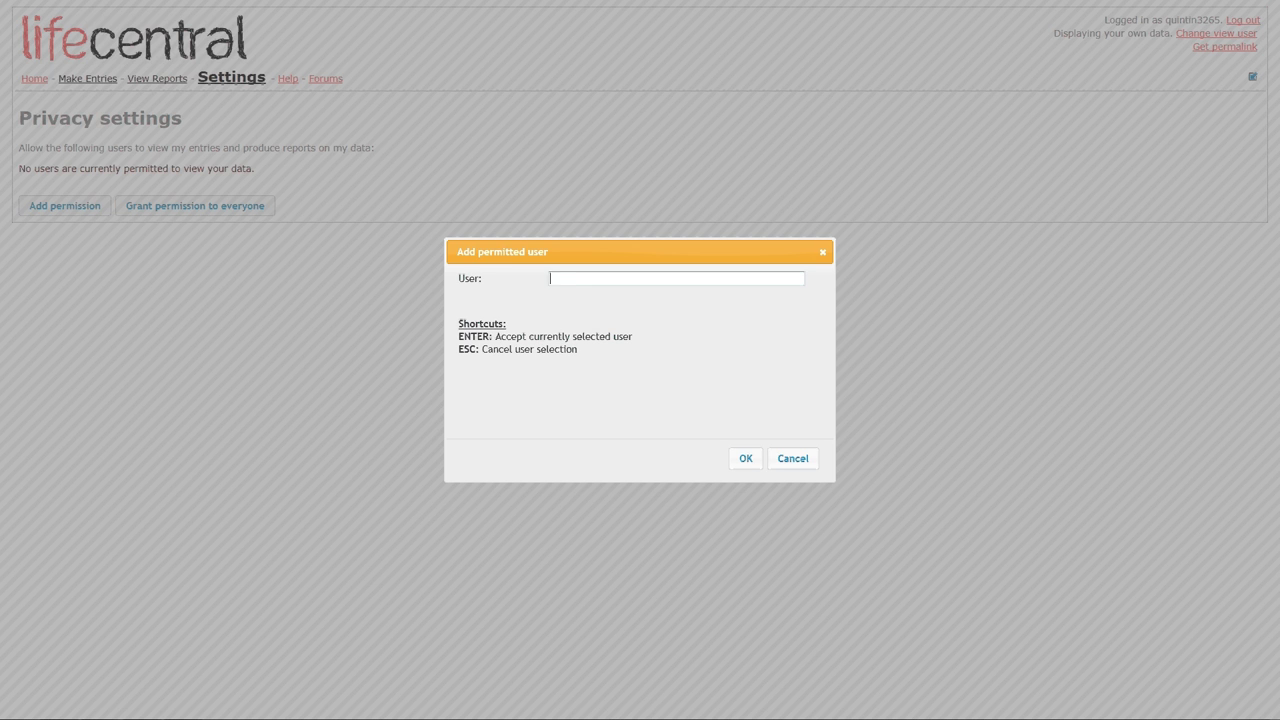
text(chri)
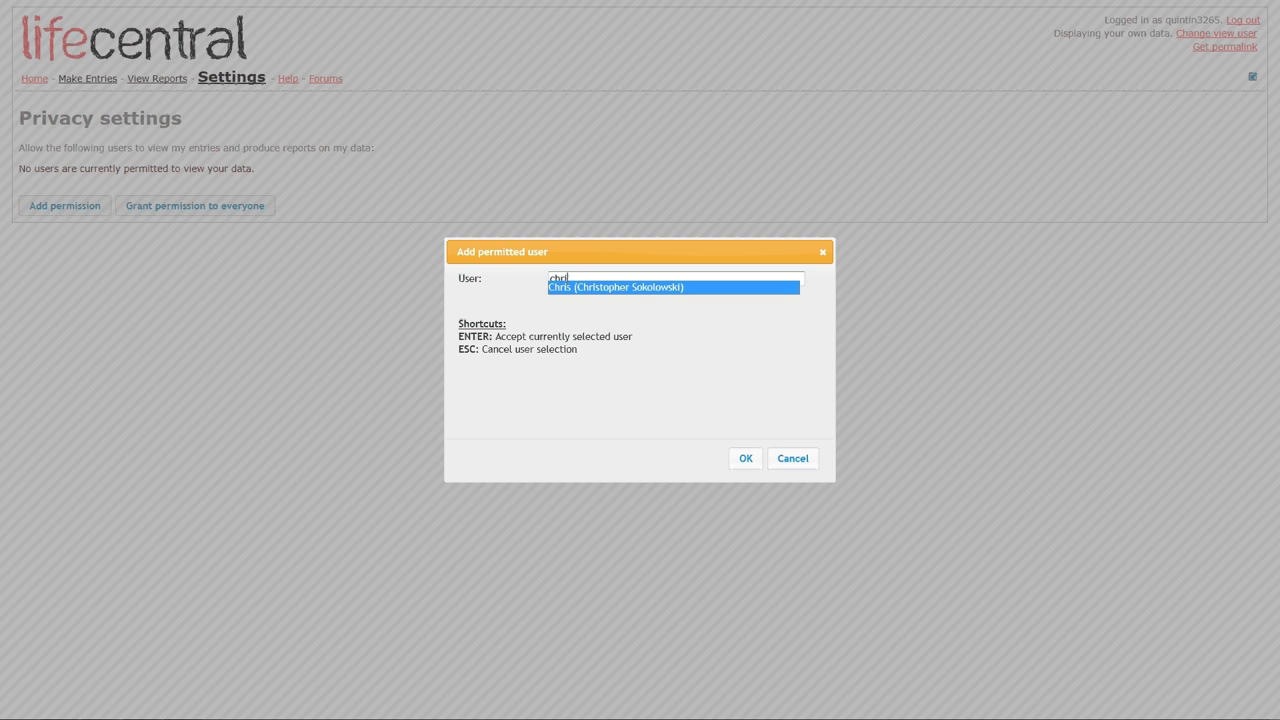
key(Return)
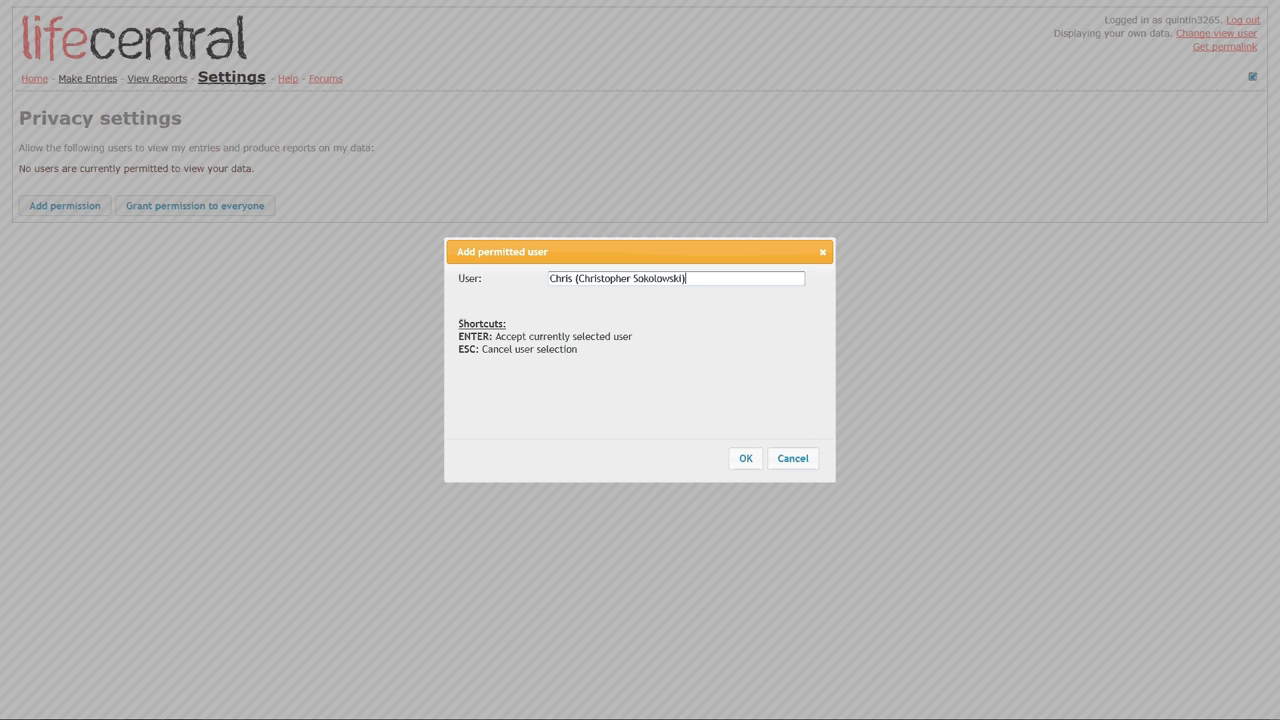
key(Tab)
key(Return)
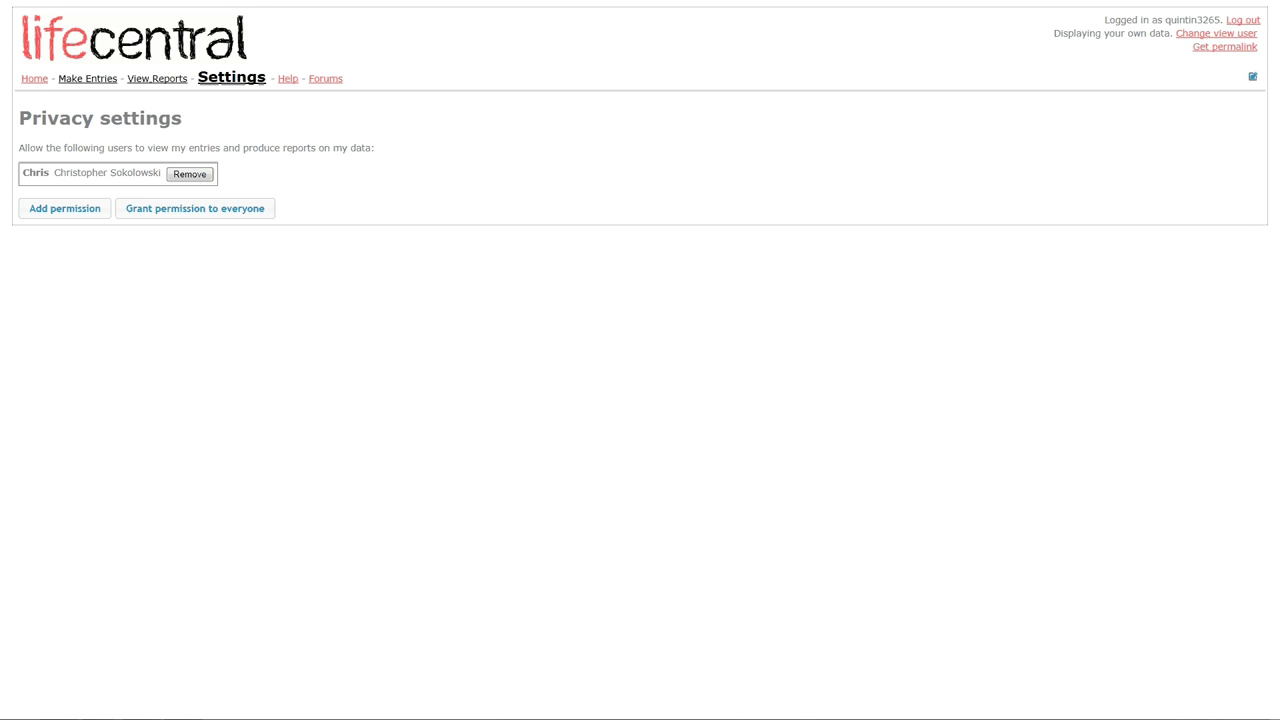
key(Return)
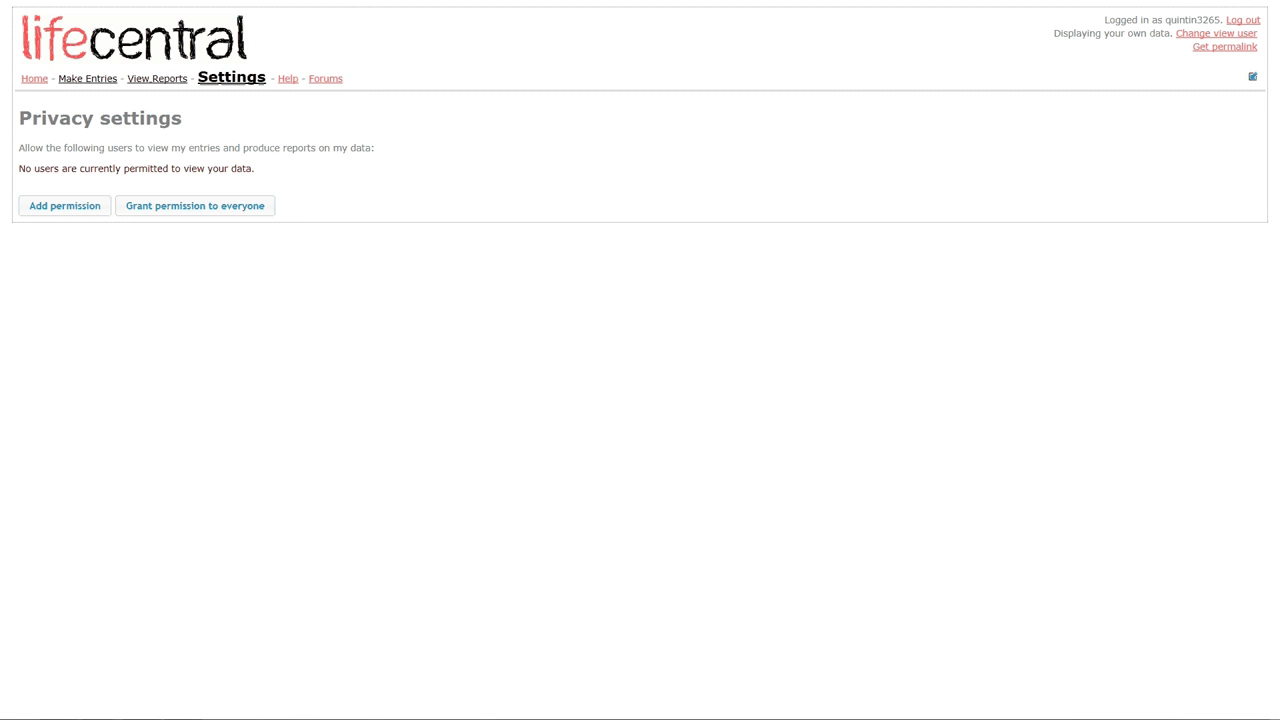
Log out of the current account and open the registration form for creating a new account
click(1243, 20)
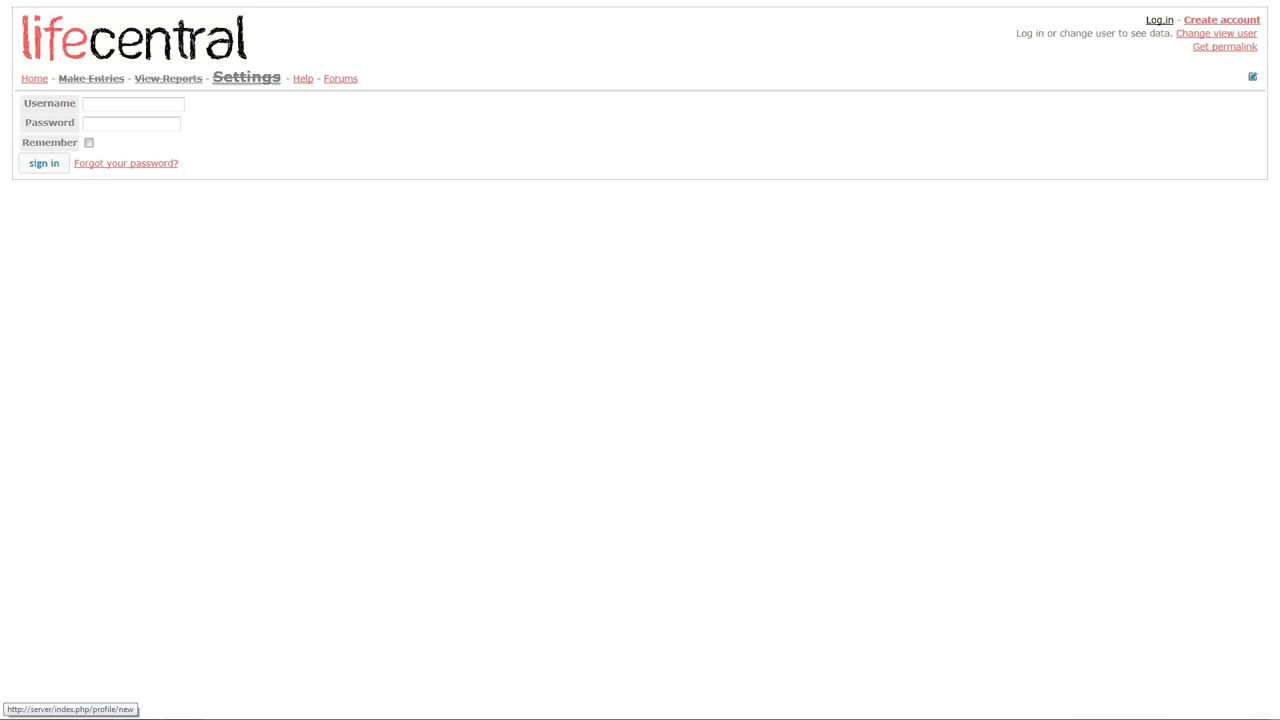
click(1222, 20)
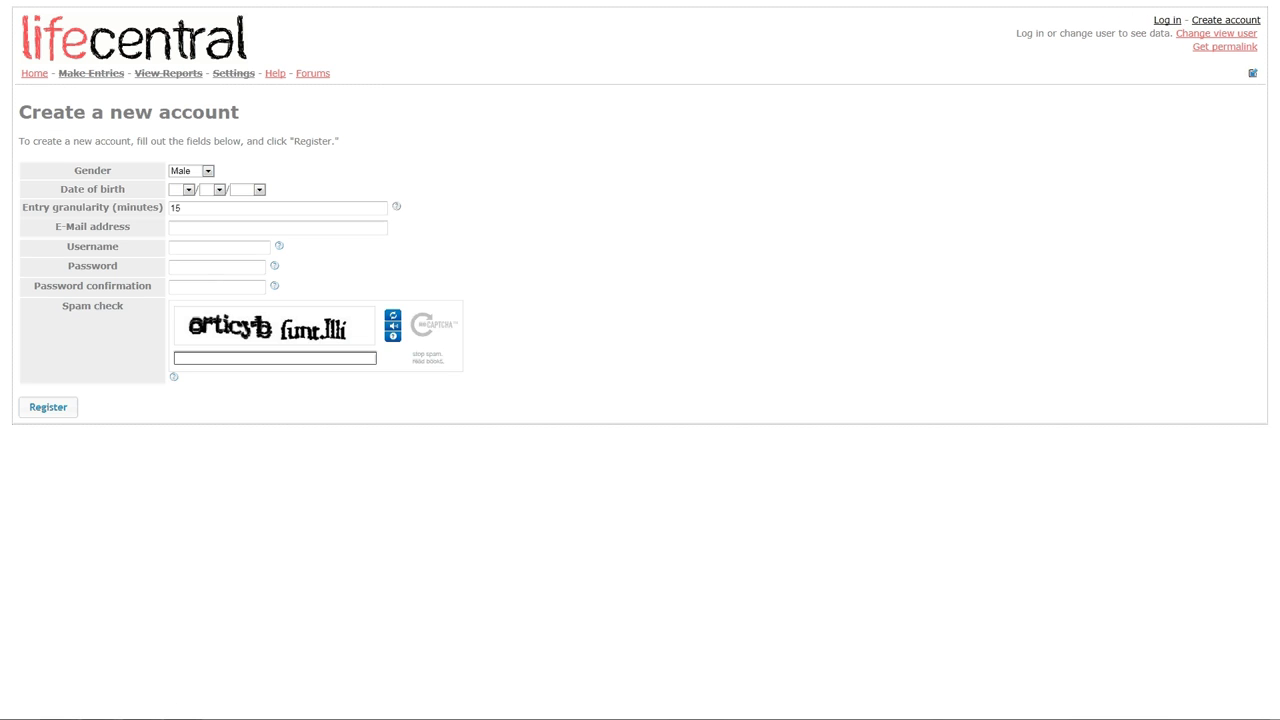